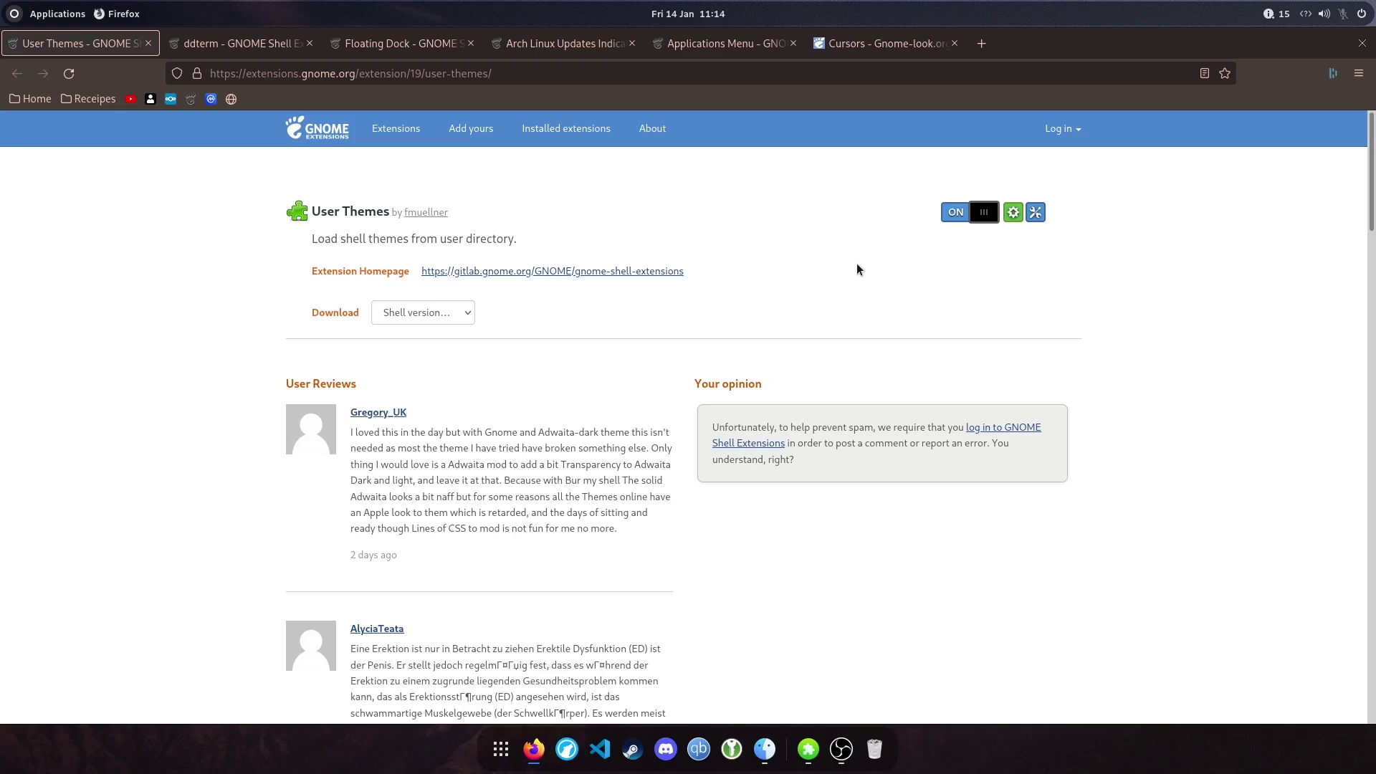
Step: In ddterm, run sudo pacman -S gnome-shell-extensions and decline reinstalling the installed 41.1-1
key(F12)
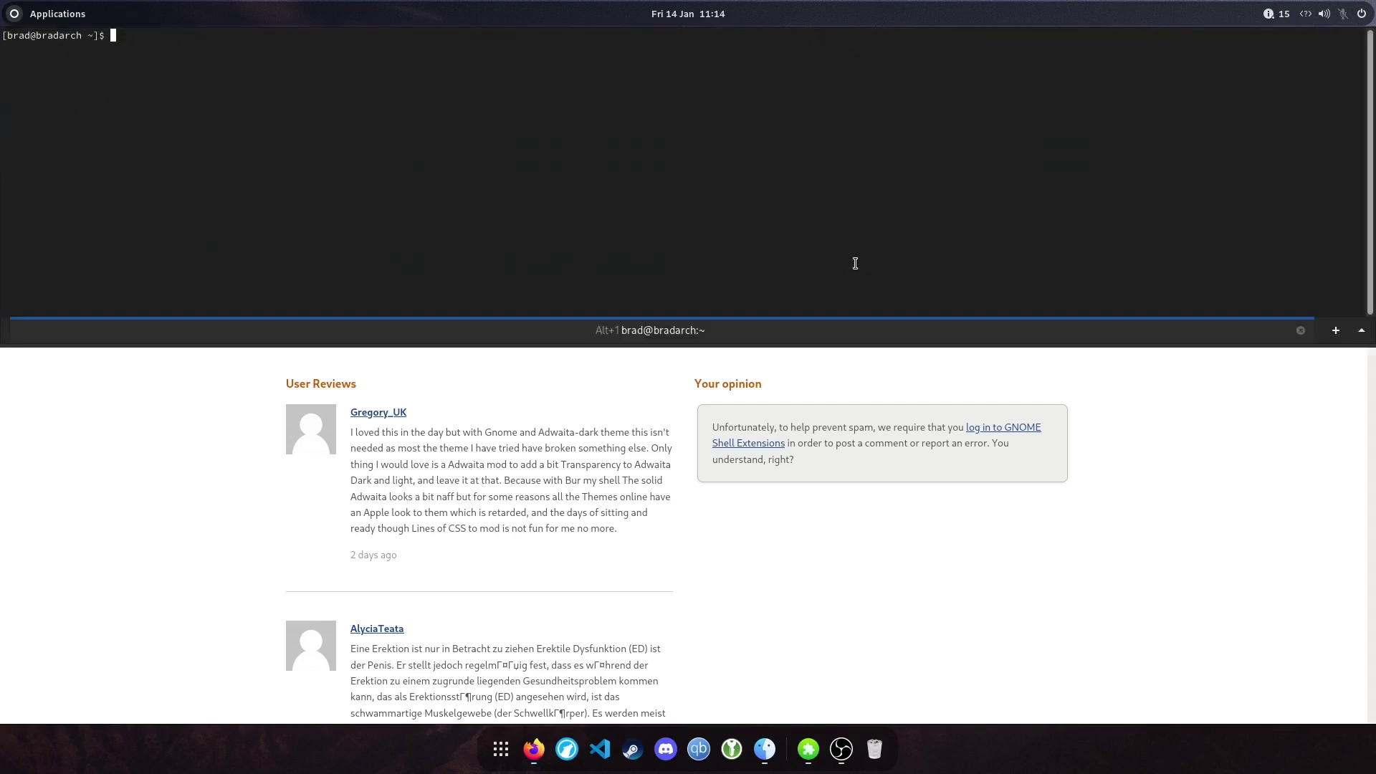
text(sudo pacman)
key(BackSpace)
key(BackSpace)
text(an -S gnome-shell-extensions)
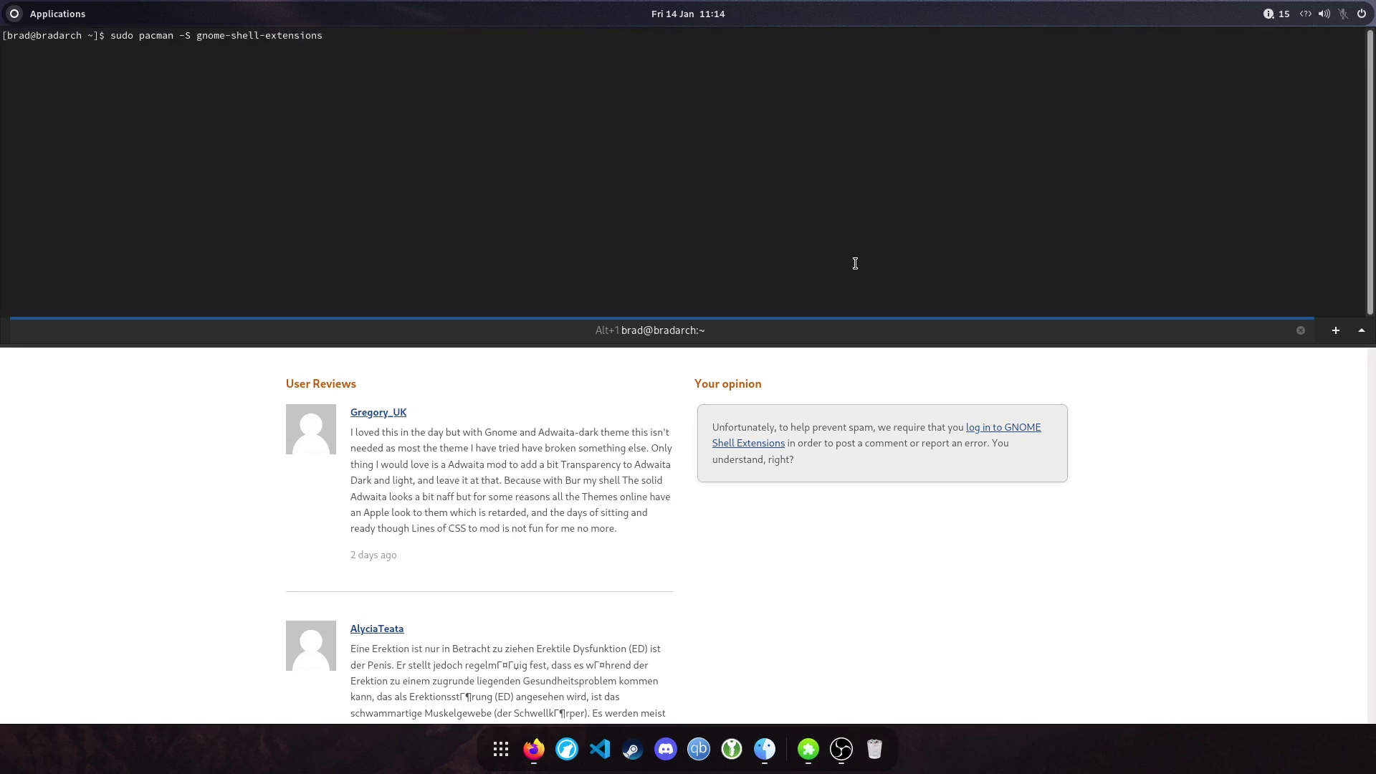
key(Return)
key(Return)
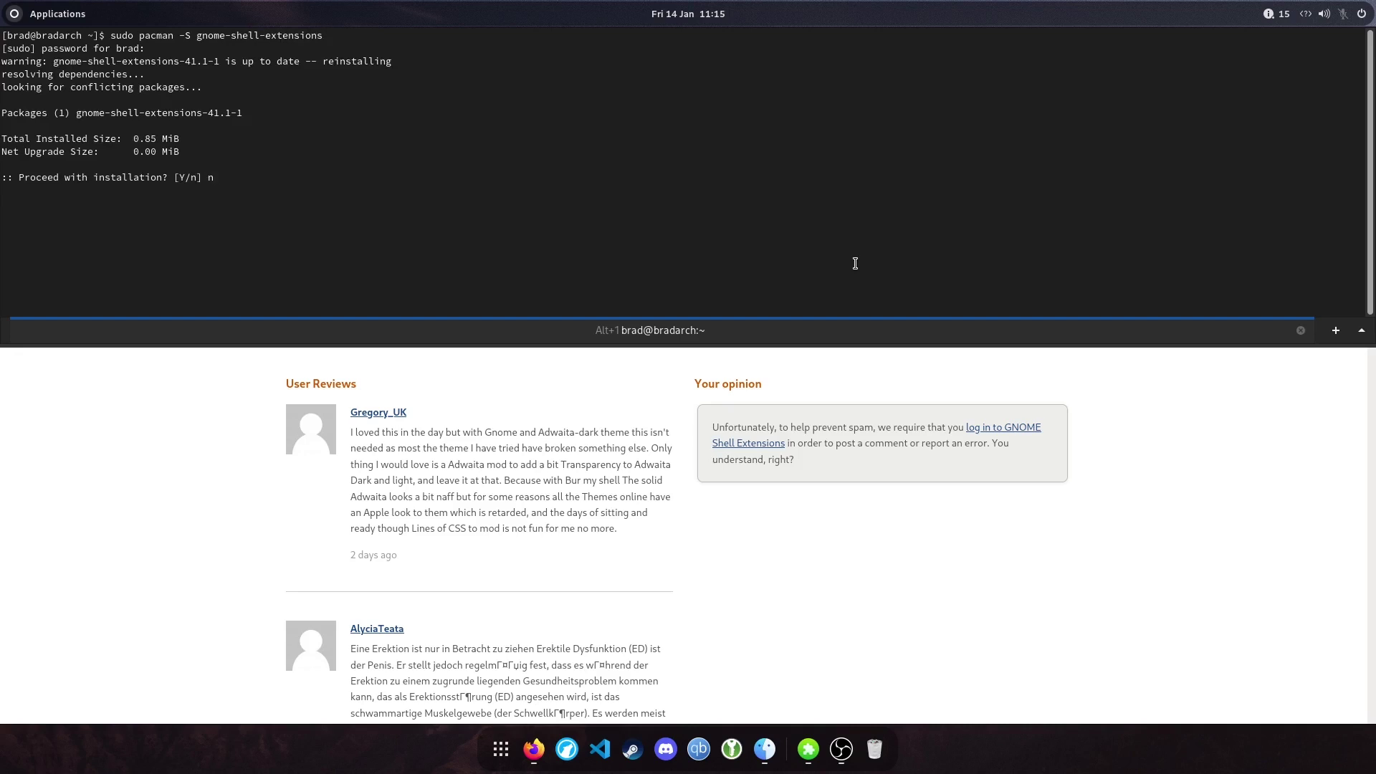
key(Return)
key(F12)
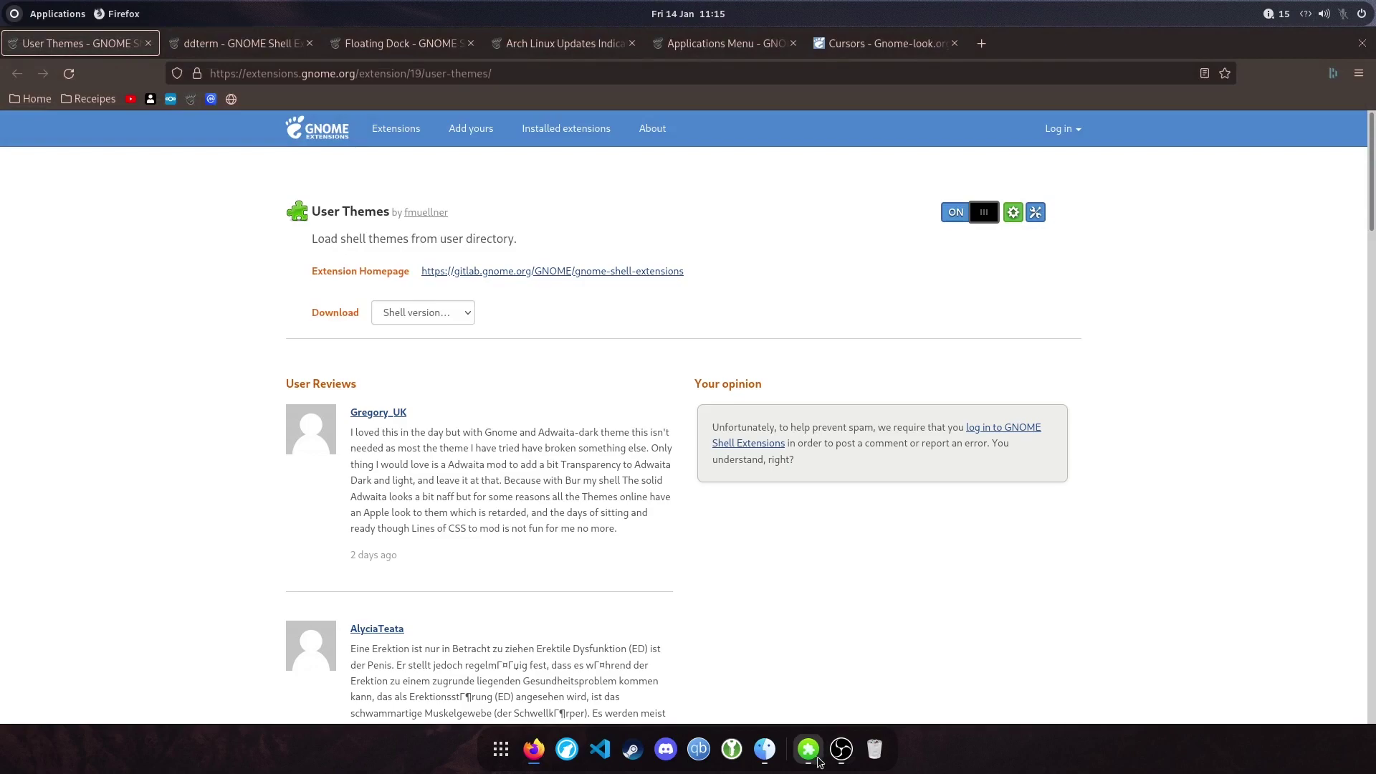
key(super)
text(ext)
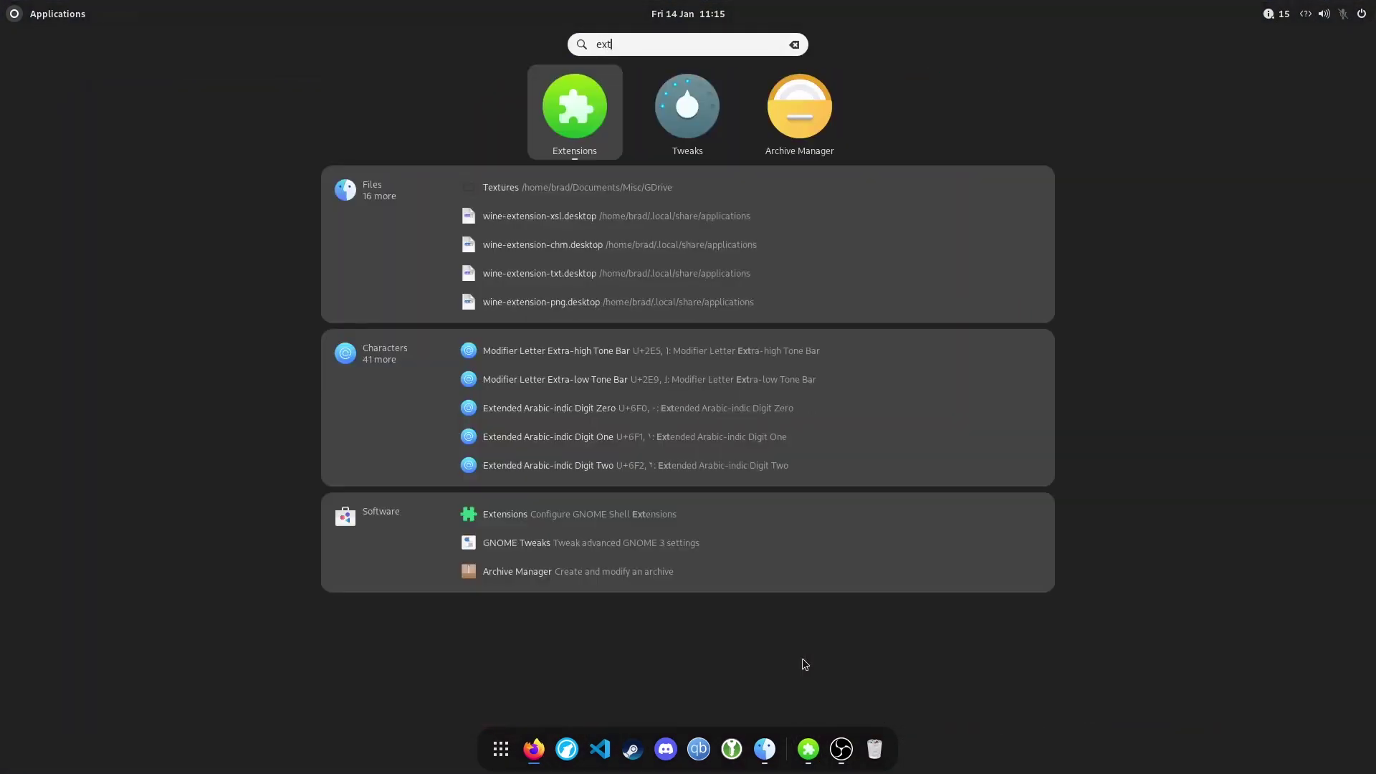
key(Return)
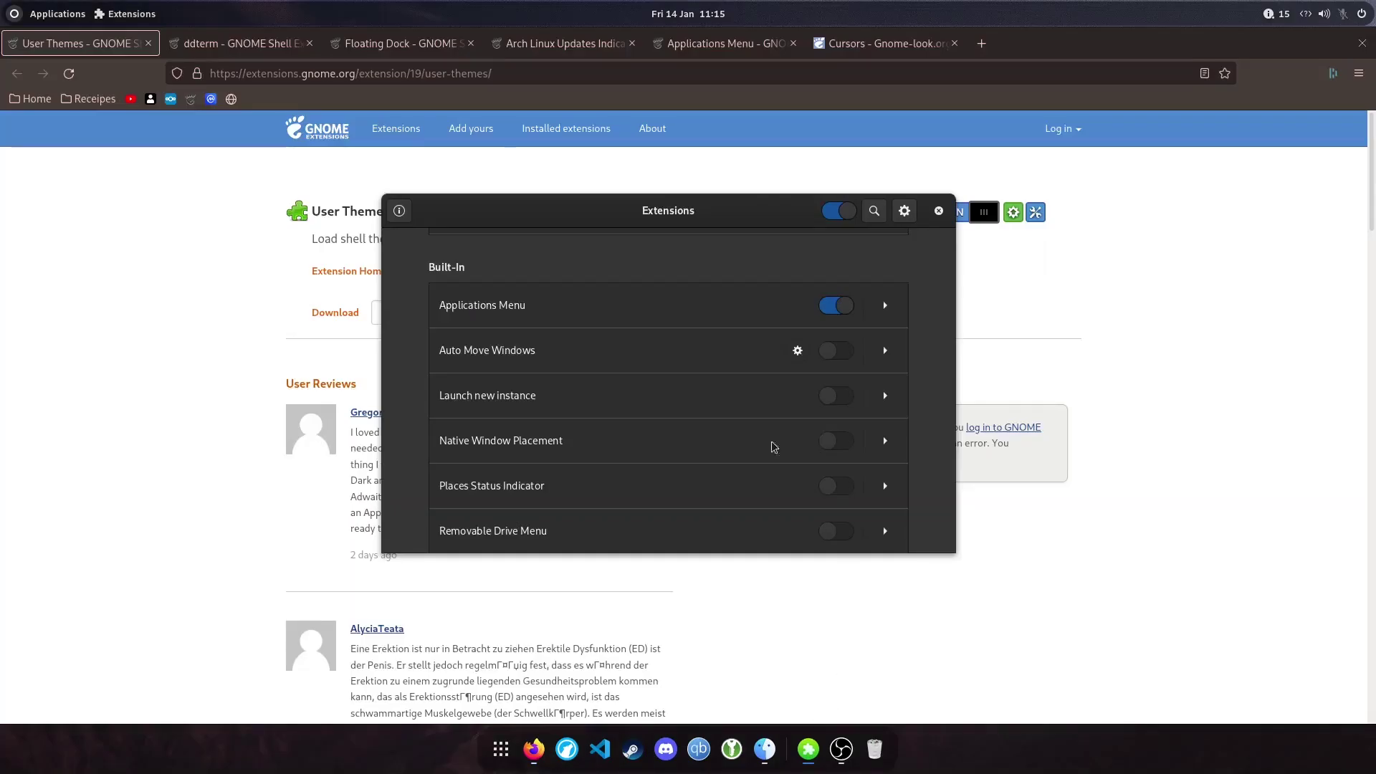
scroll(729, 309, up, 3)
scroll(725, 285, up, 2)
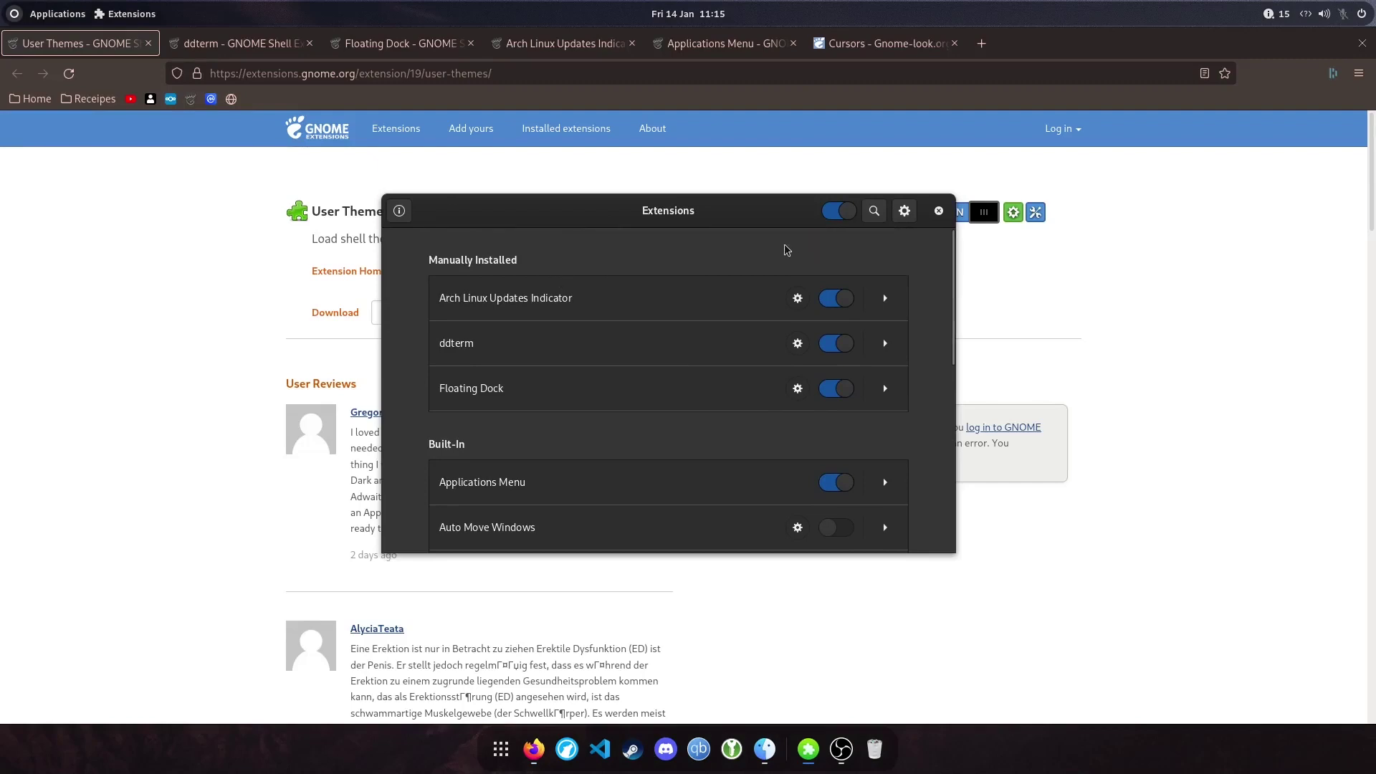
scroll(852, 283, down, 6)
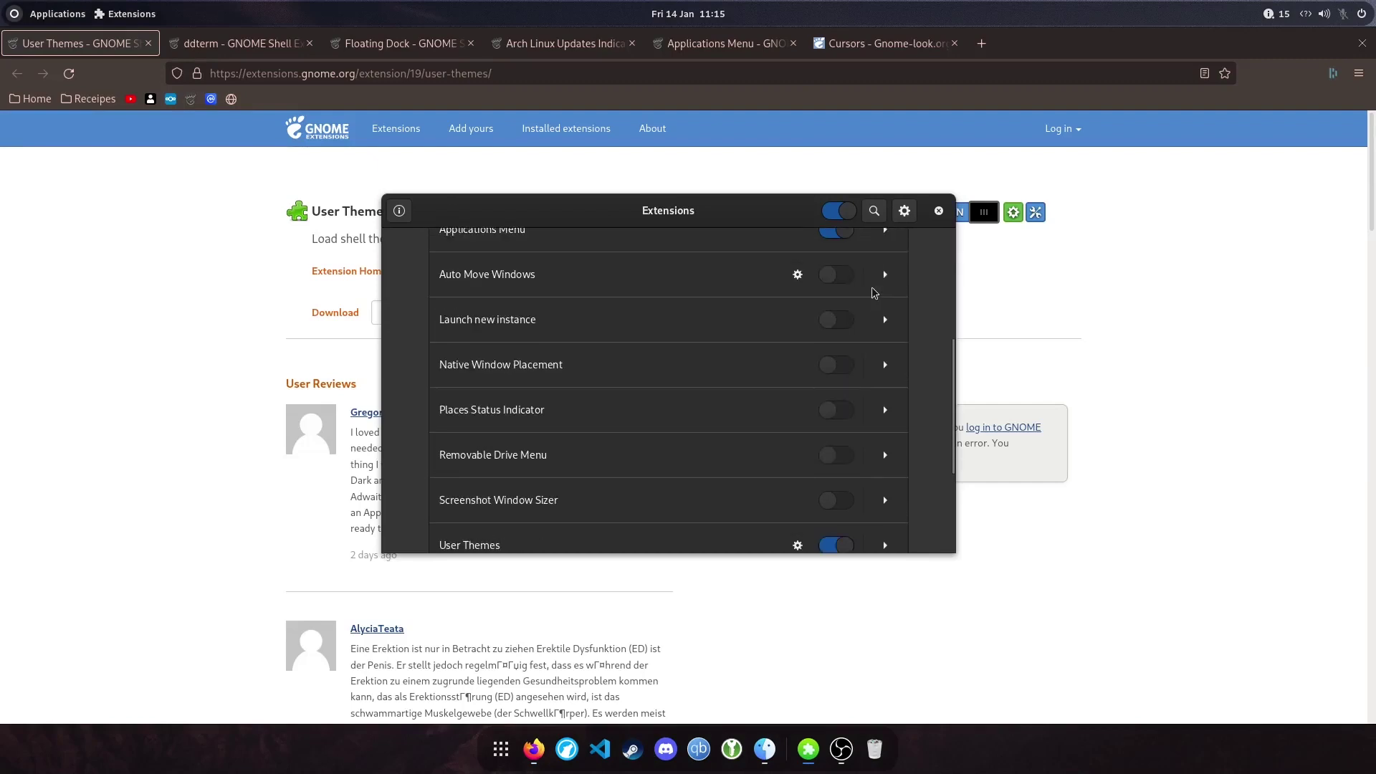
scroll(896, 301, up, 6)
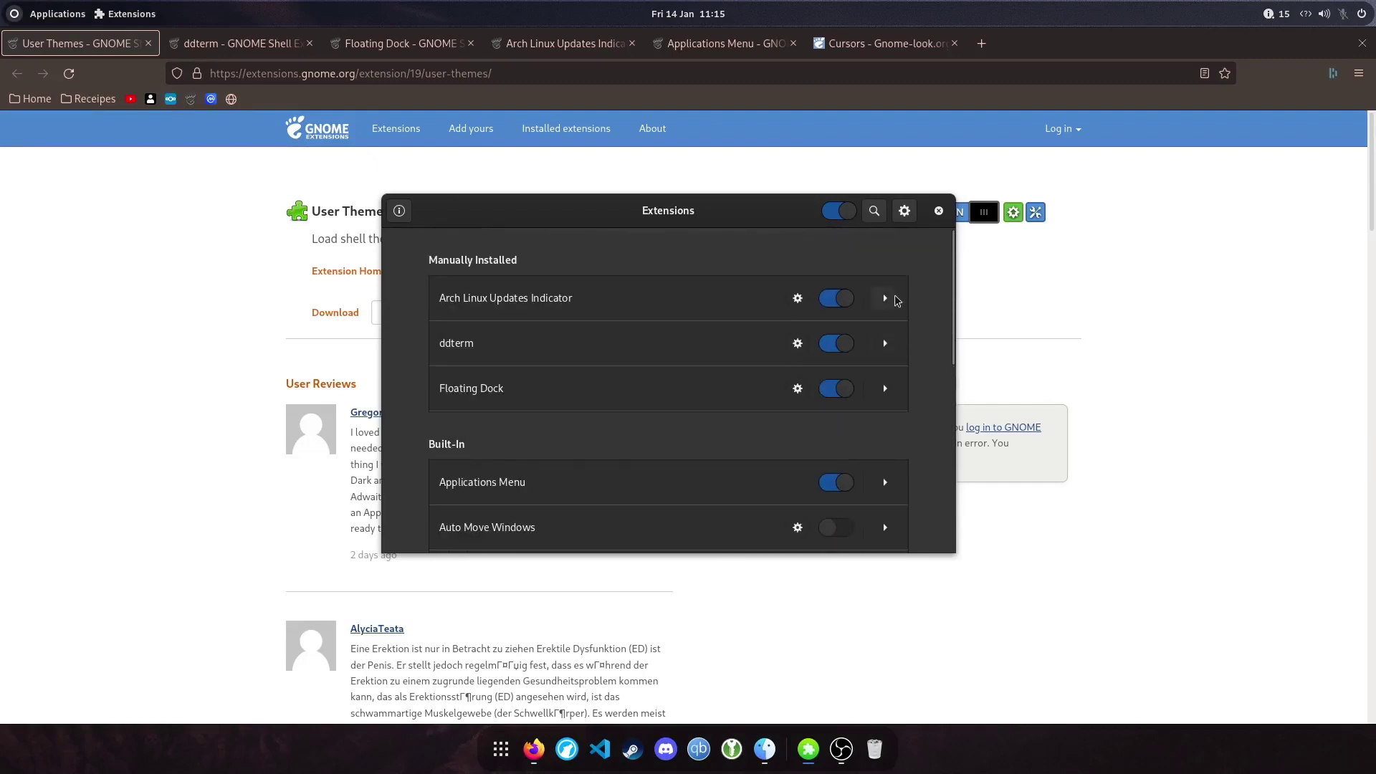
drag(687, 205, 700, 164)
scroll(831, 272, down, 4)
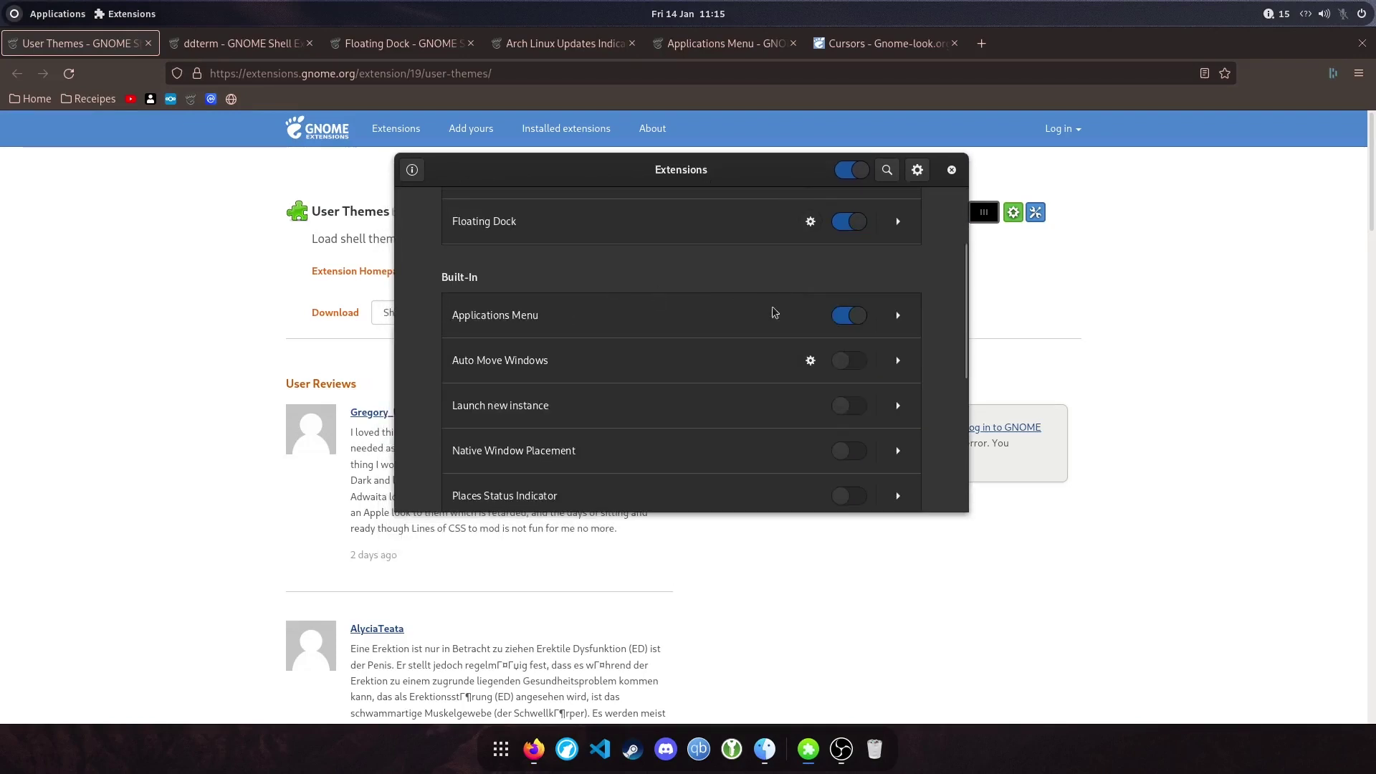
click(852, 318)
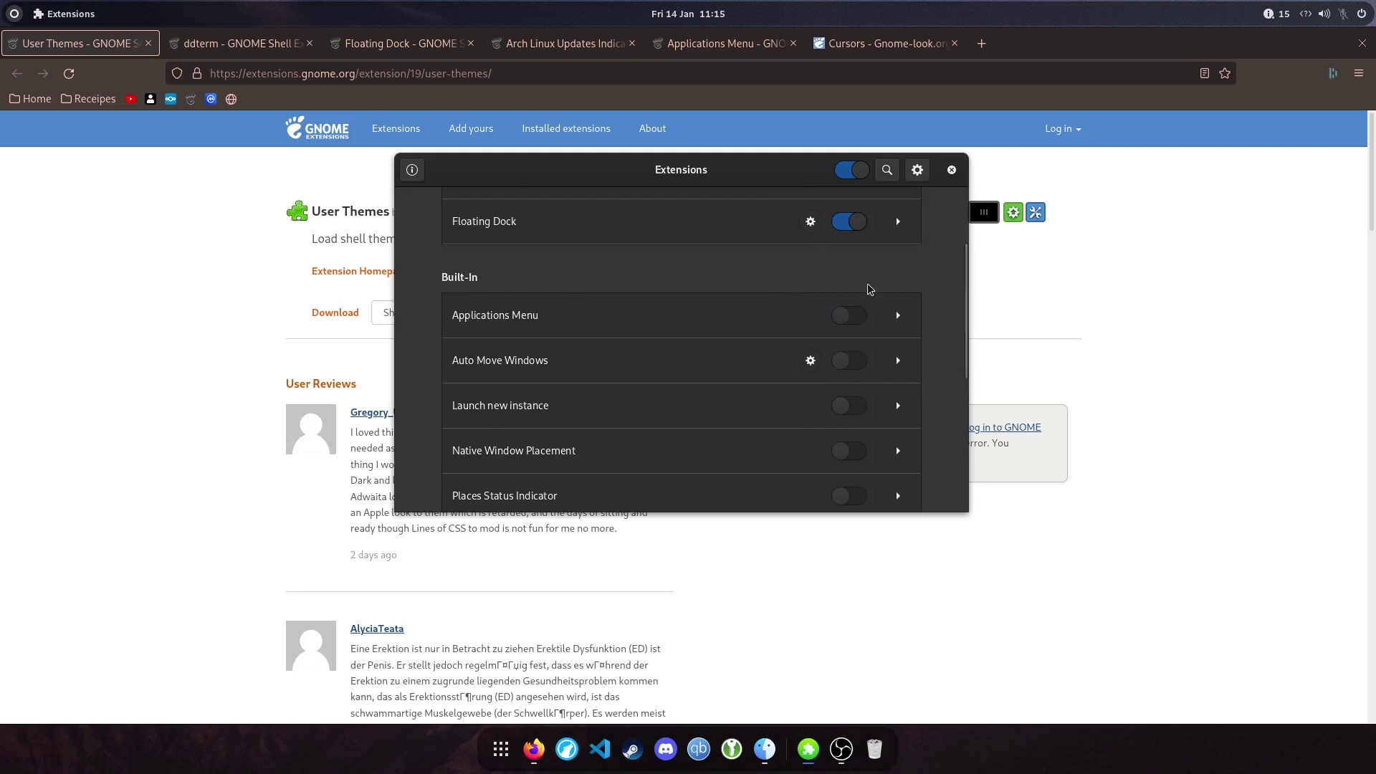
click(852, 317)
scroll(856, 321, up, 3)
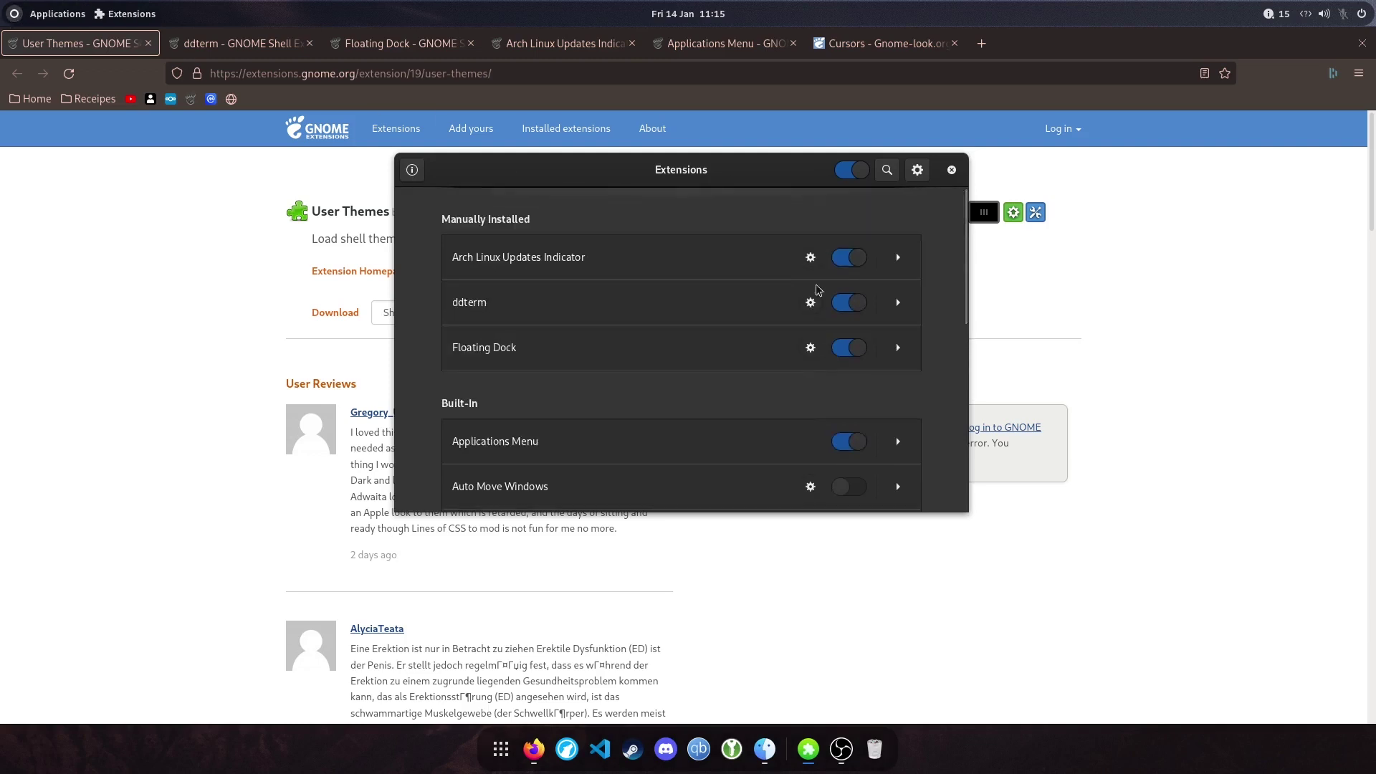
click(853, 349)
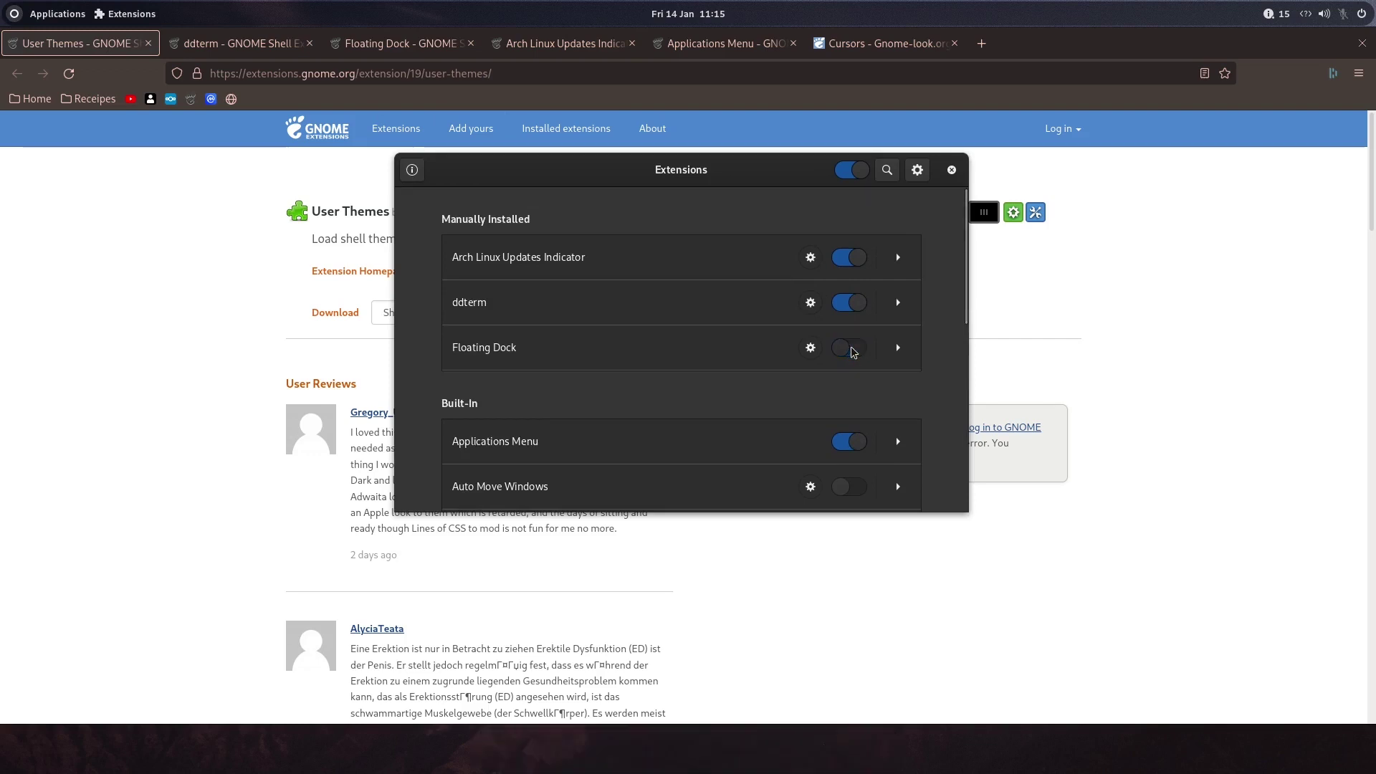
click(853, 349)
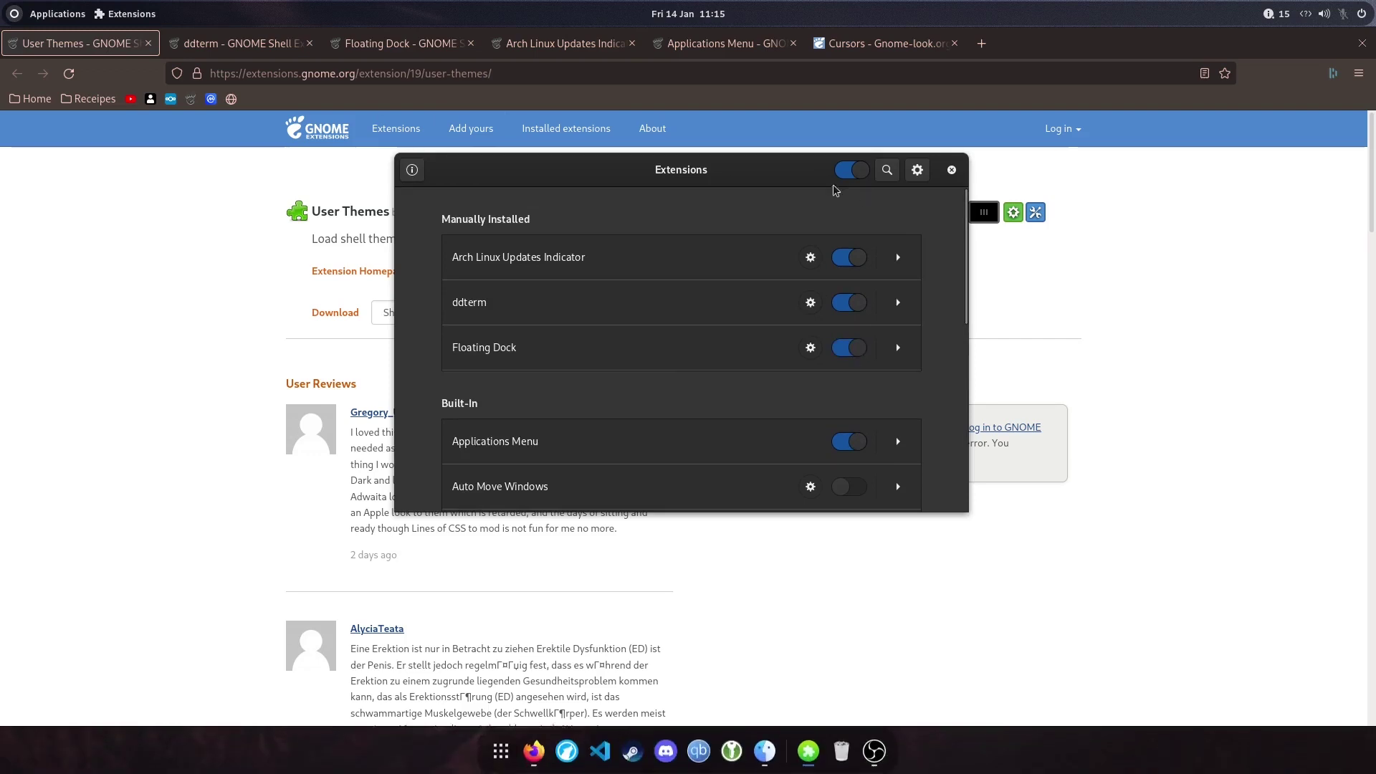
click(847, 172)
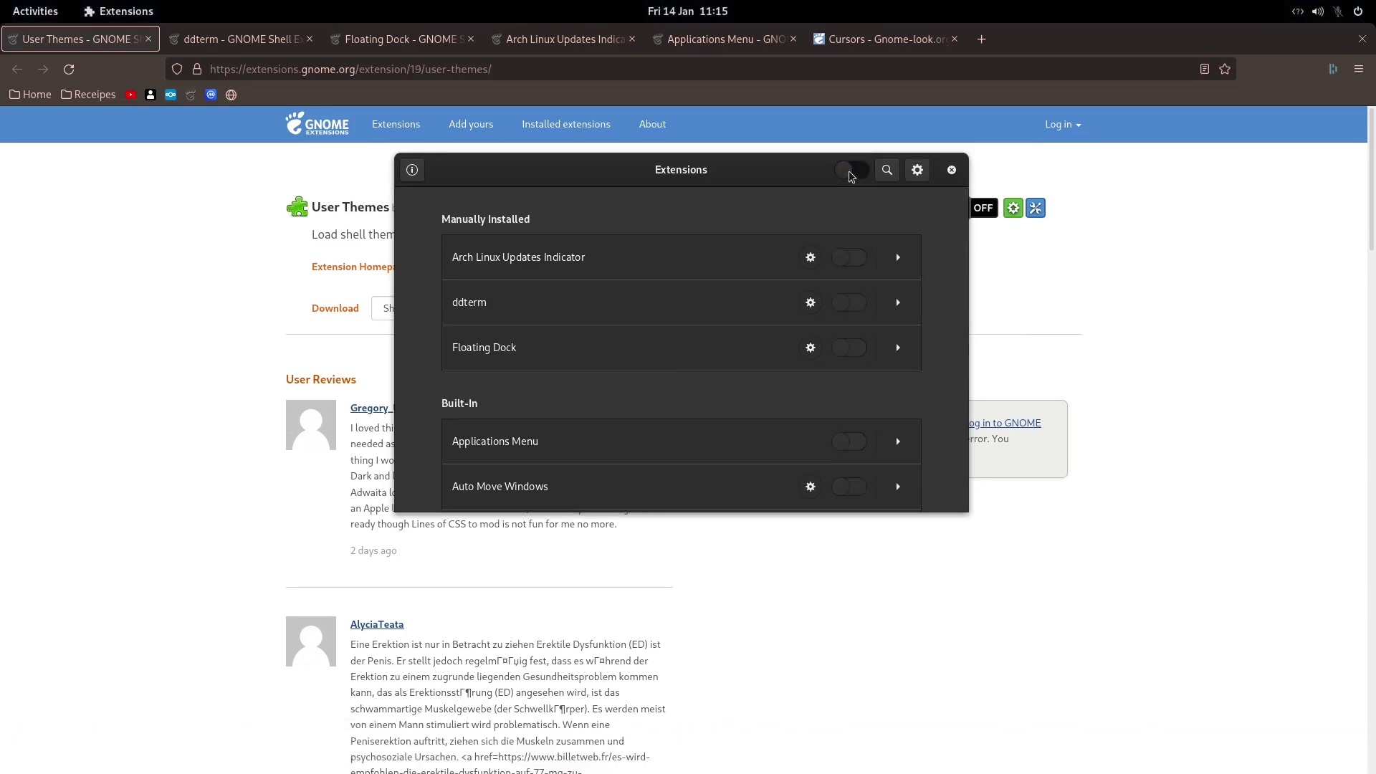
click(850, 172)
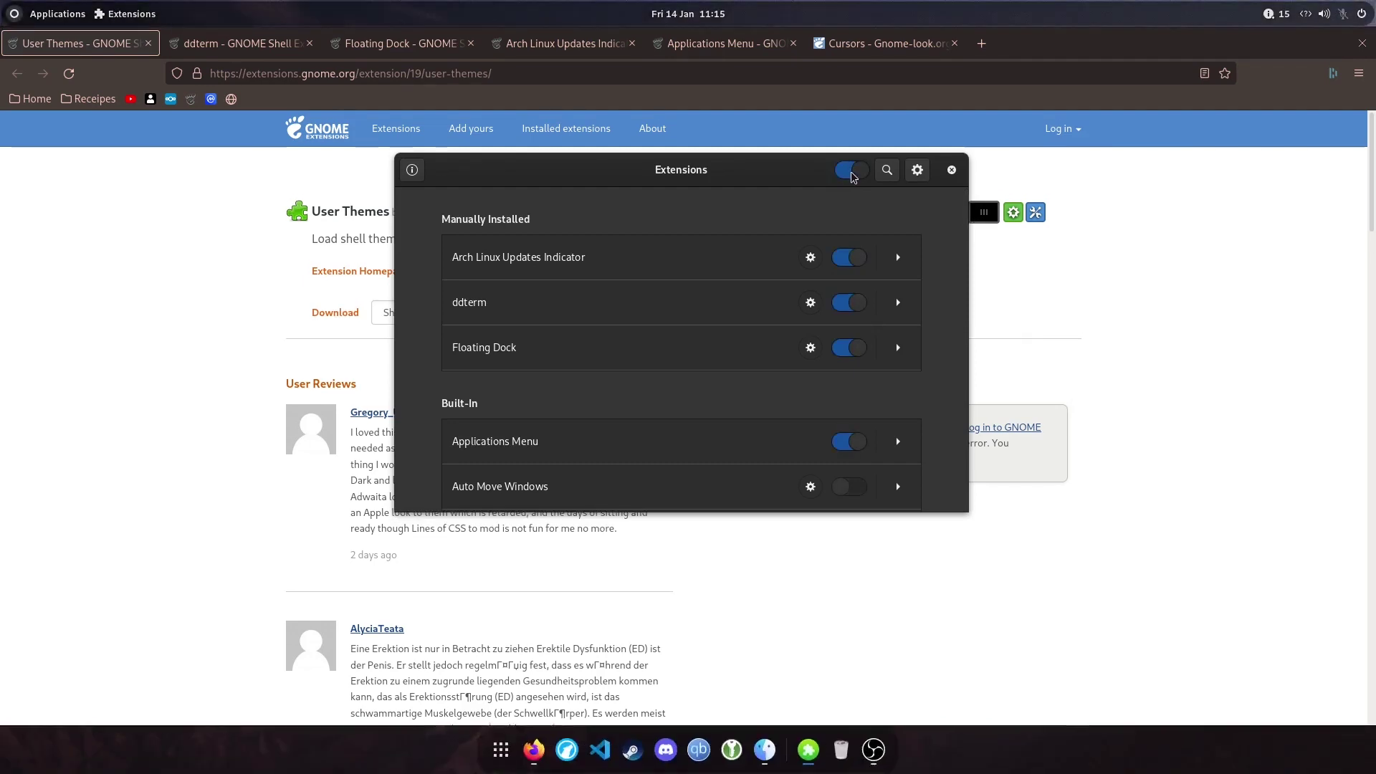
click(842, 658)
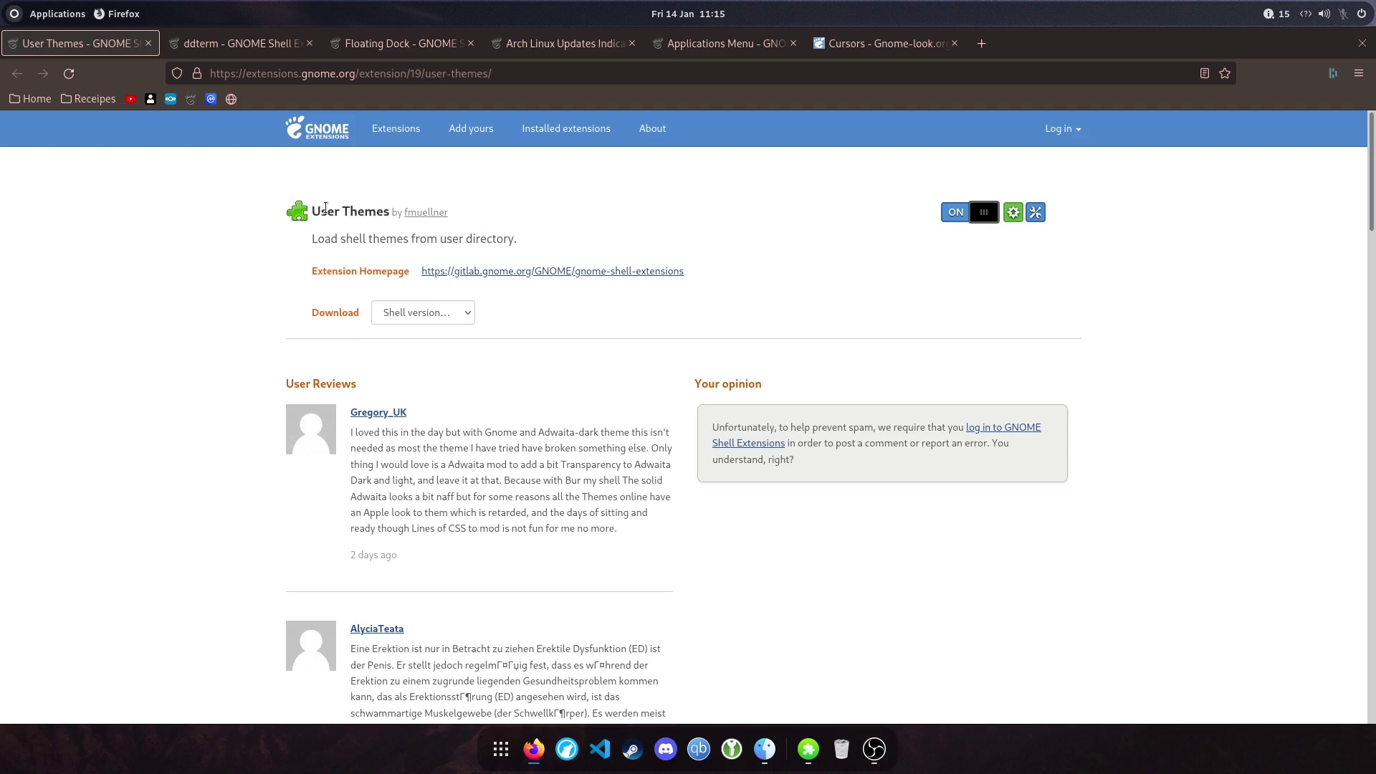
drag(315, 212, 388, 211)
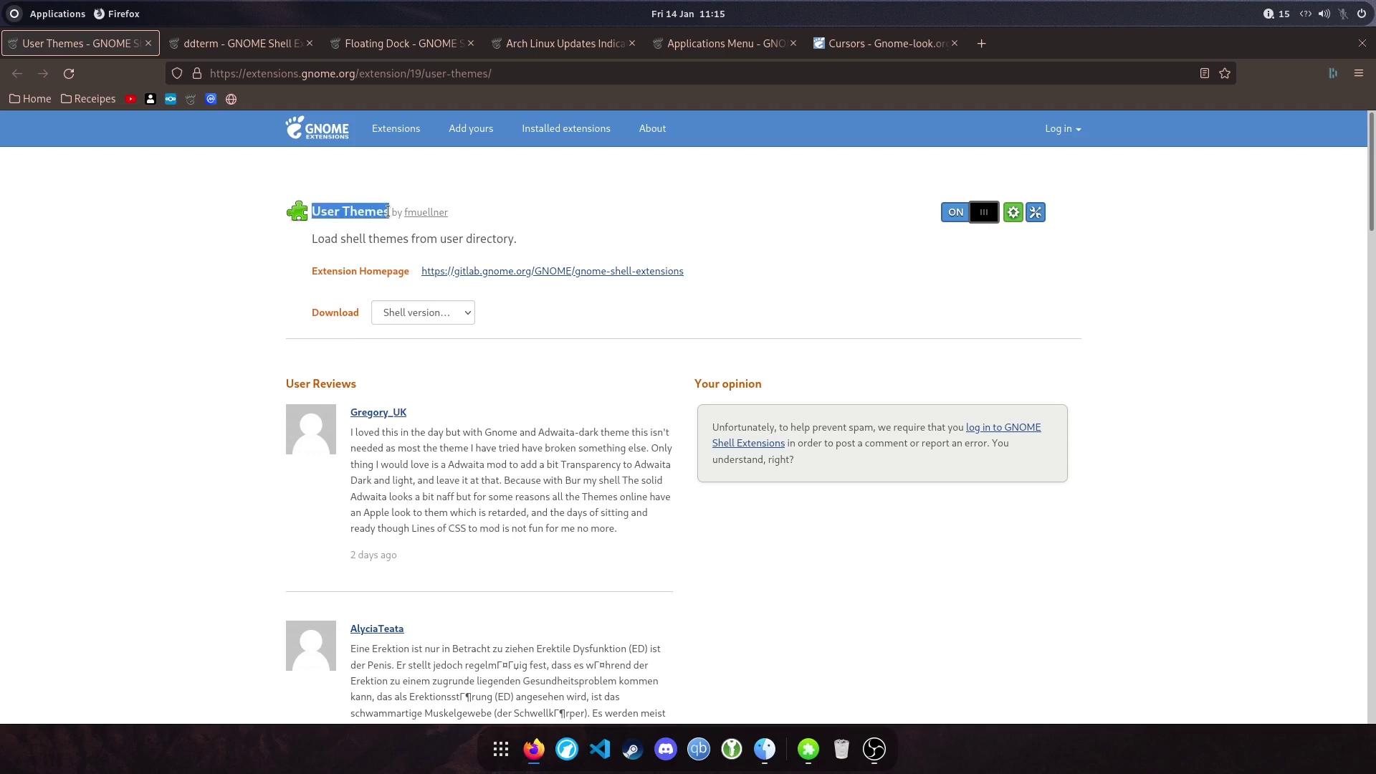
click(574, 230)
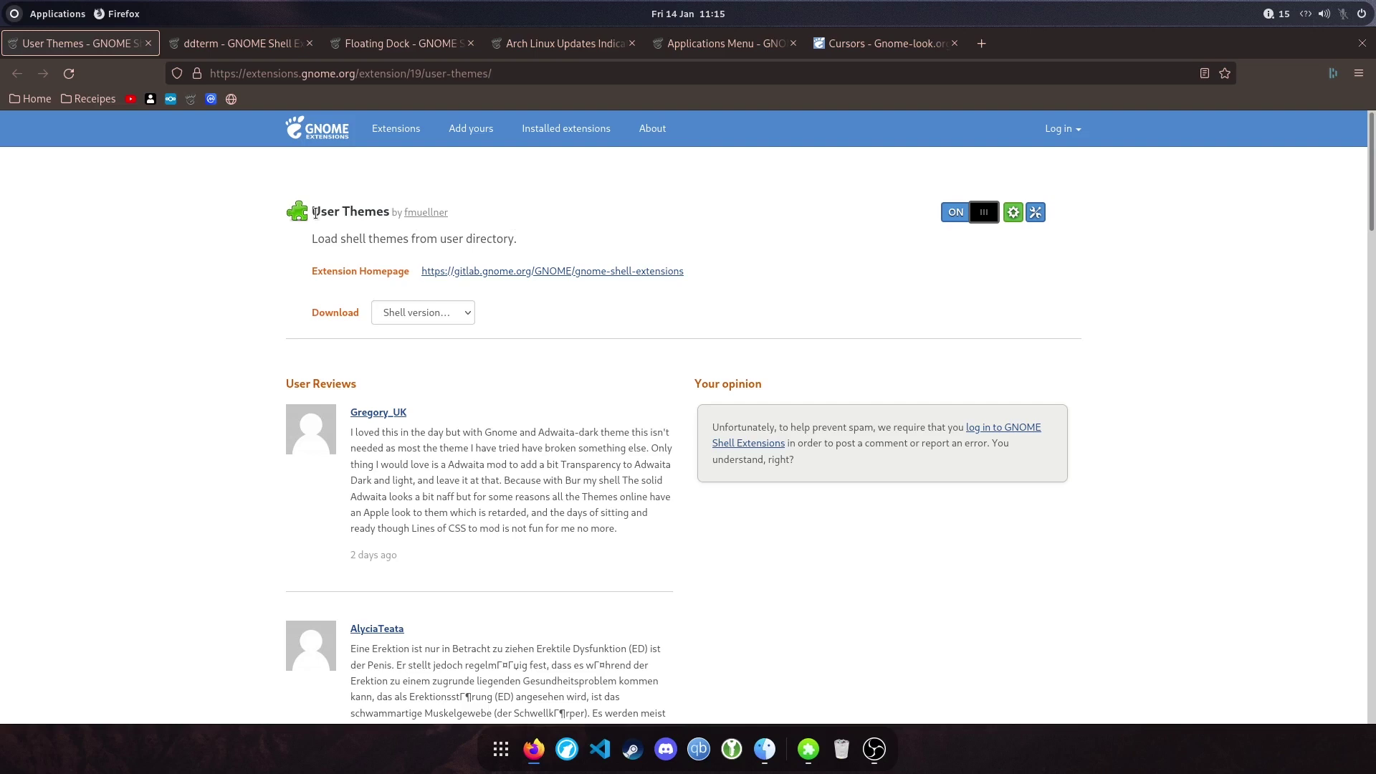
Step: Run sudo pacman -S gnome-tweaks in ddterm and answer n to skip reinstalling 40.0-2
key(F12)
text(sudo )
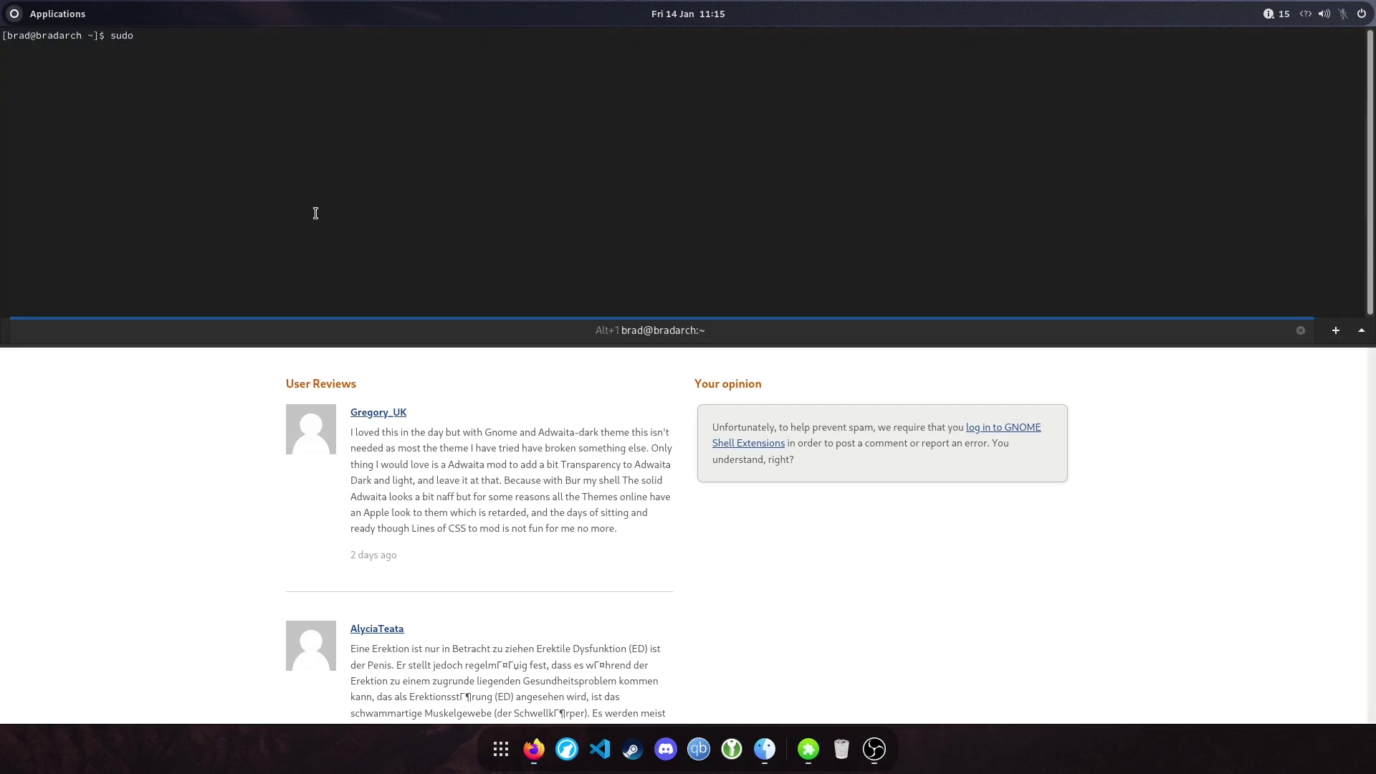
text(pacman -S gnome-w)
text(weaks)
key(Return)
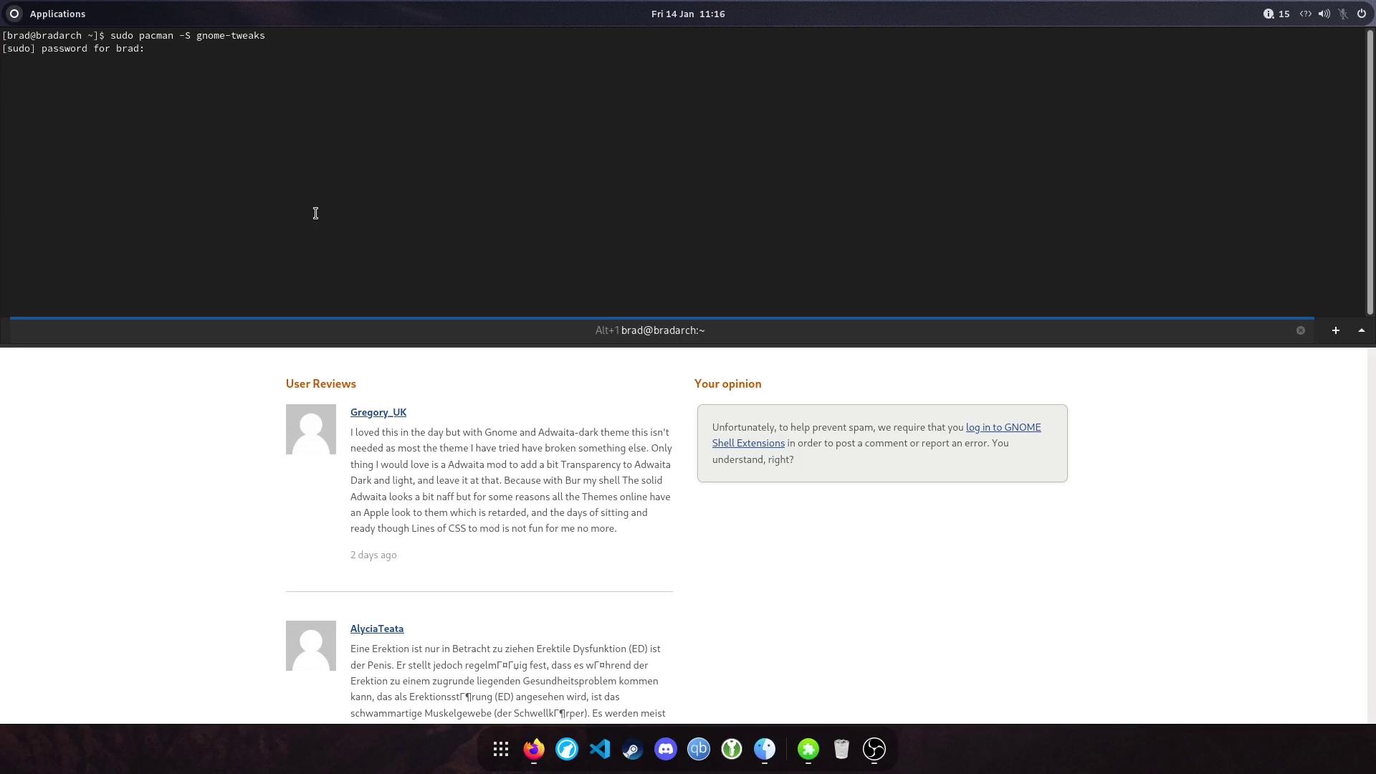
key(Return)
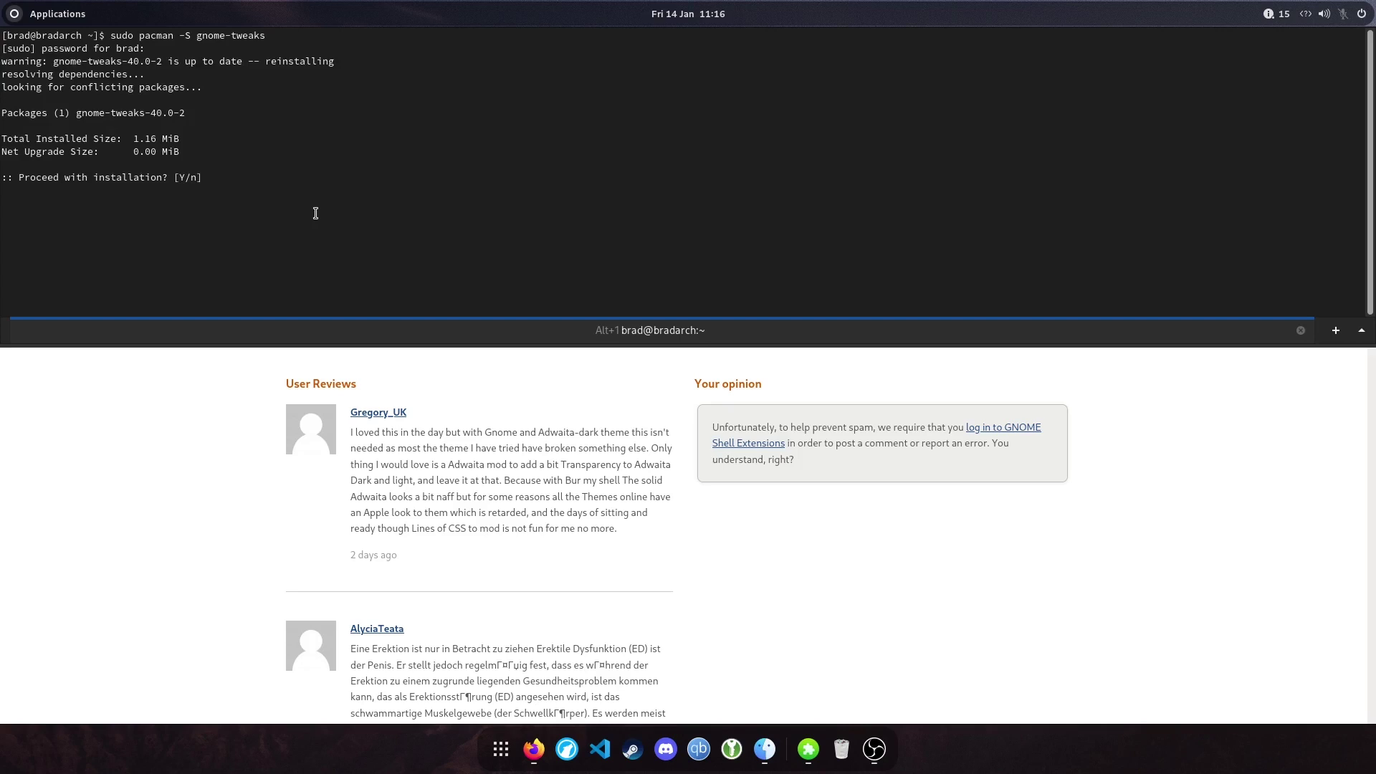
text(n)
key(Return)
key(F12)
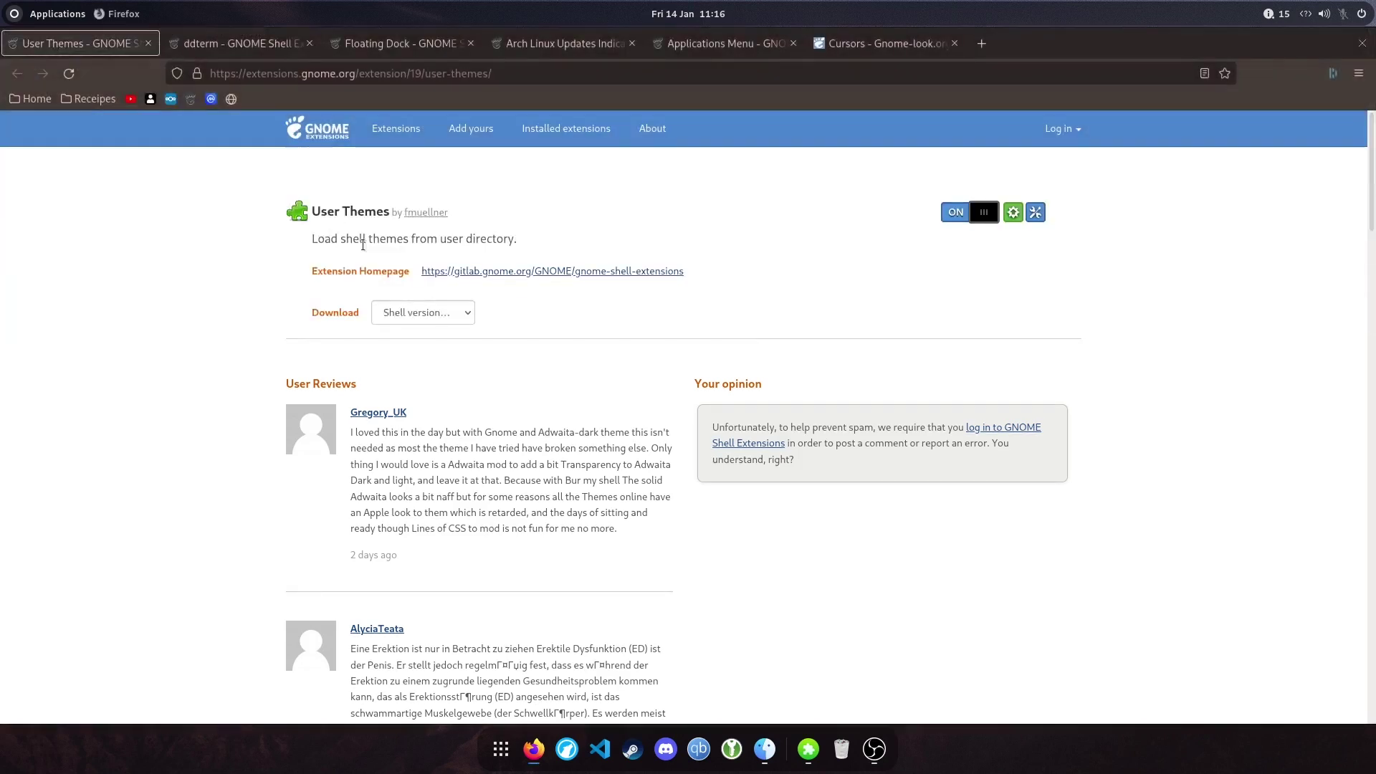
Step: Launch GNOME Tweaks by searching 'tweak' in Activities
click(808, 748)
click(819, 757)
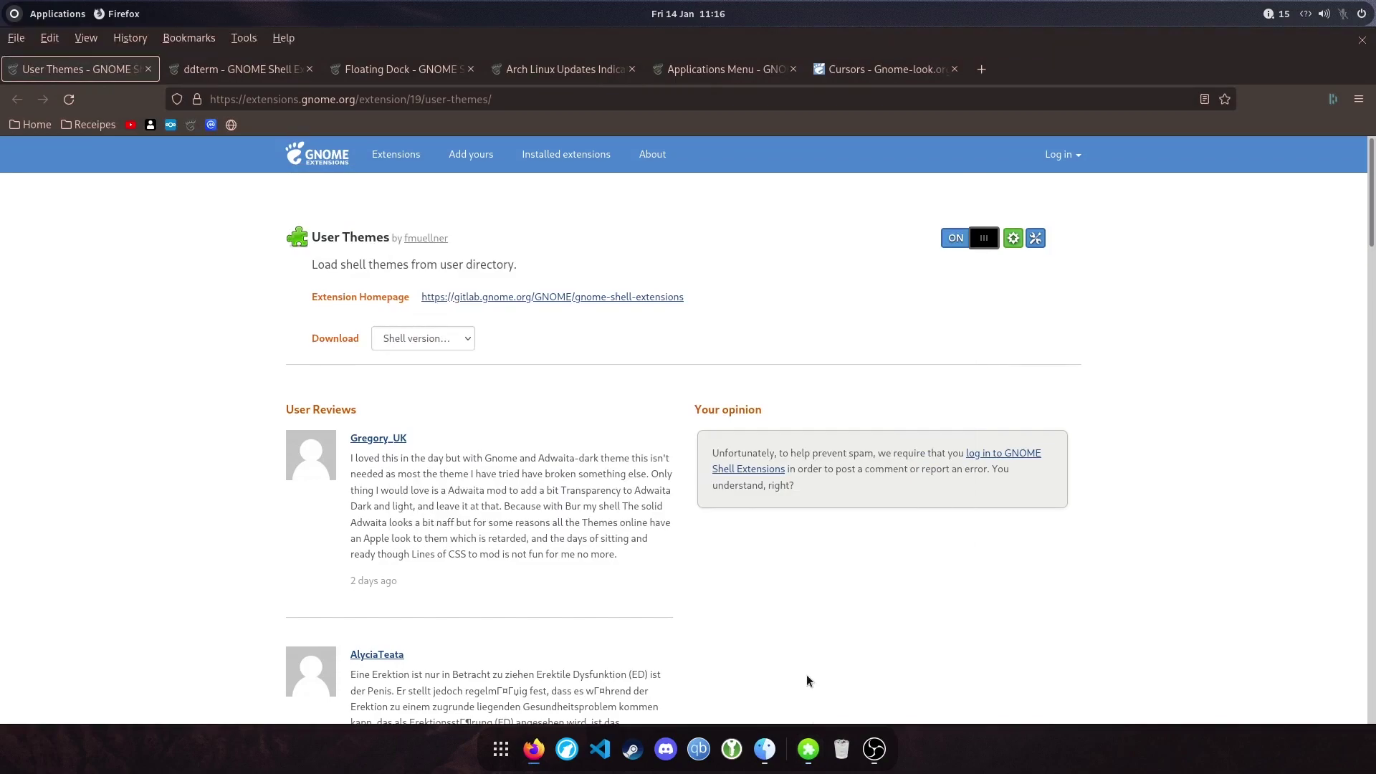
key(super)
text(tweak)
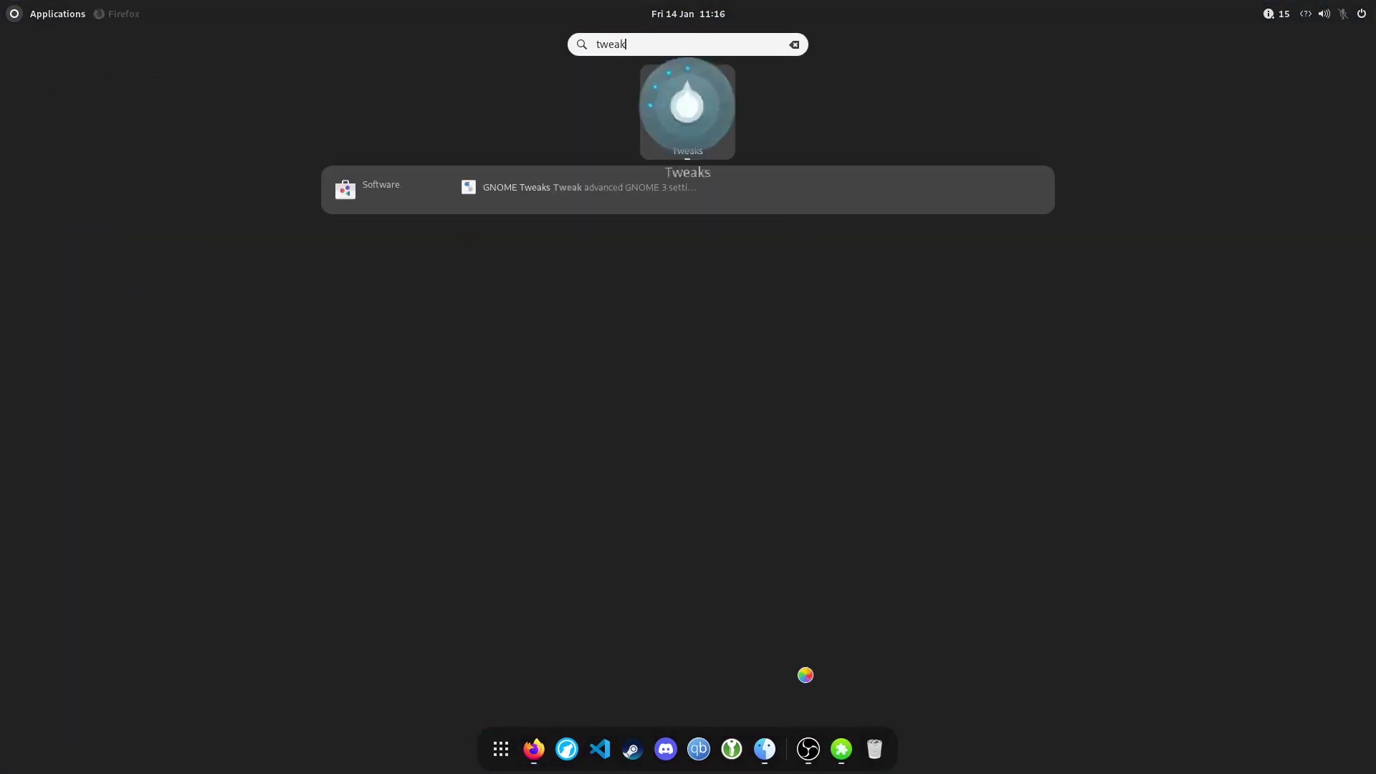
key(Return)
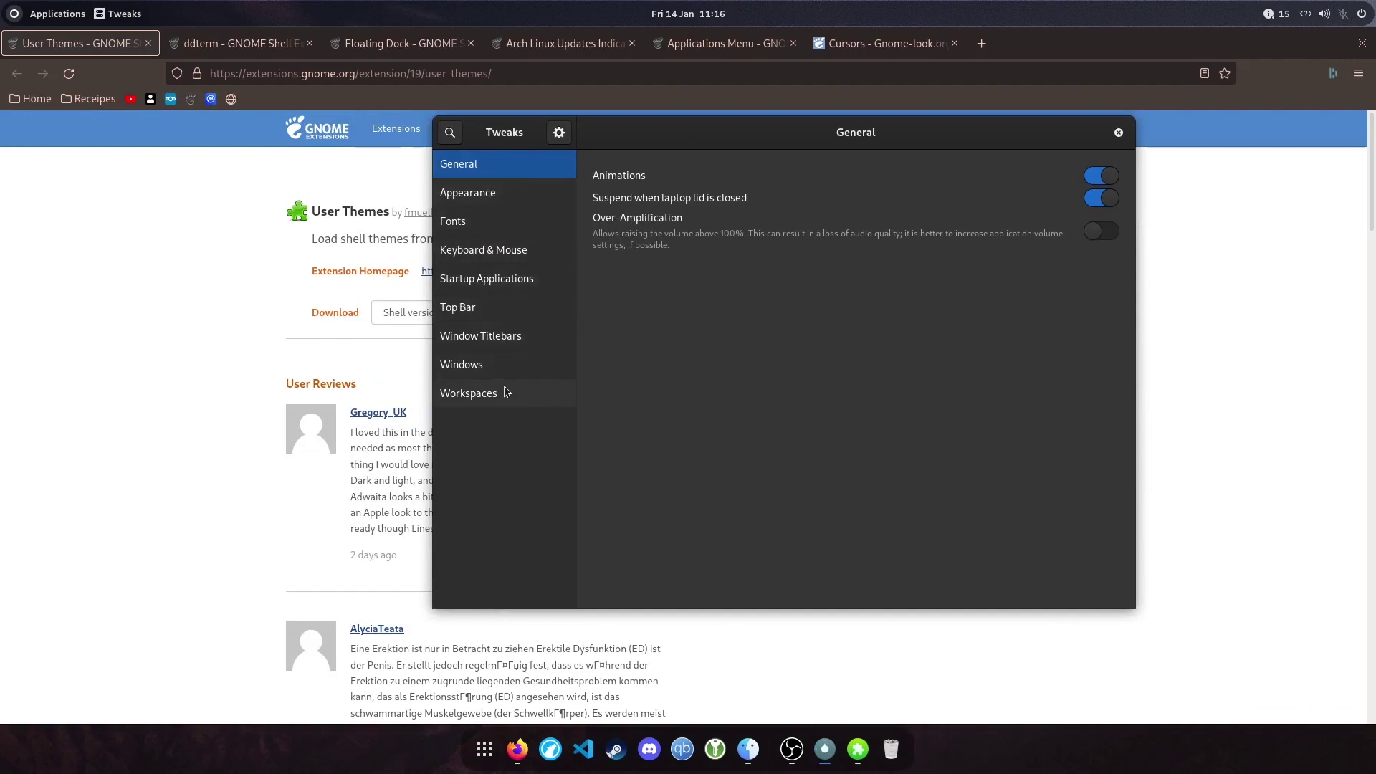
Step: In Appearance, keep Adwaita-dark as the Applications theme
click(498, 194)
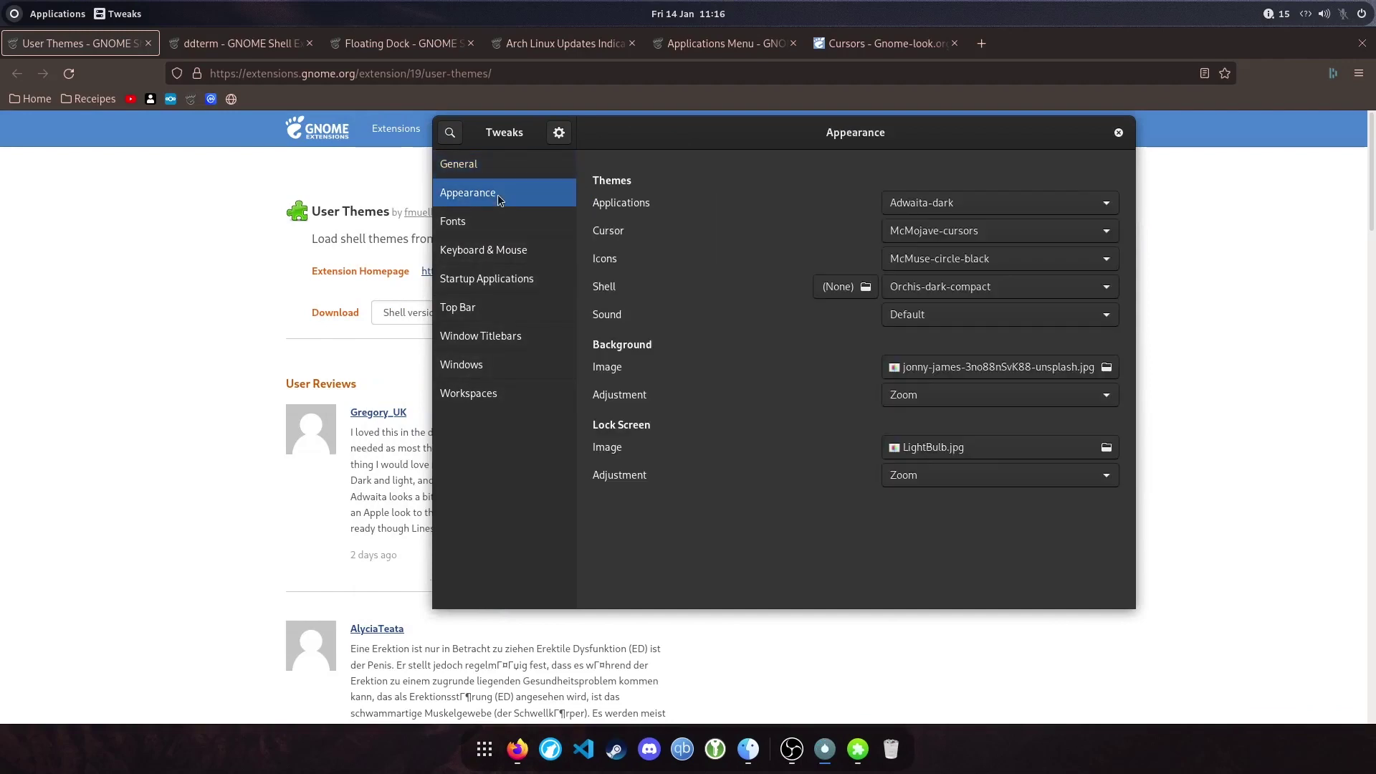
click(976, 211)
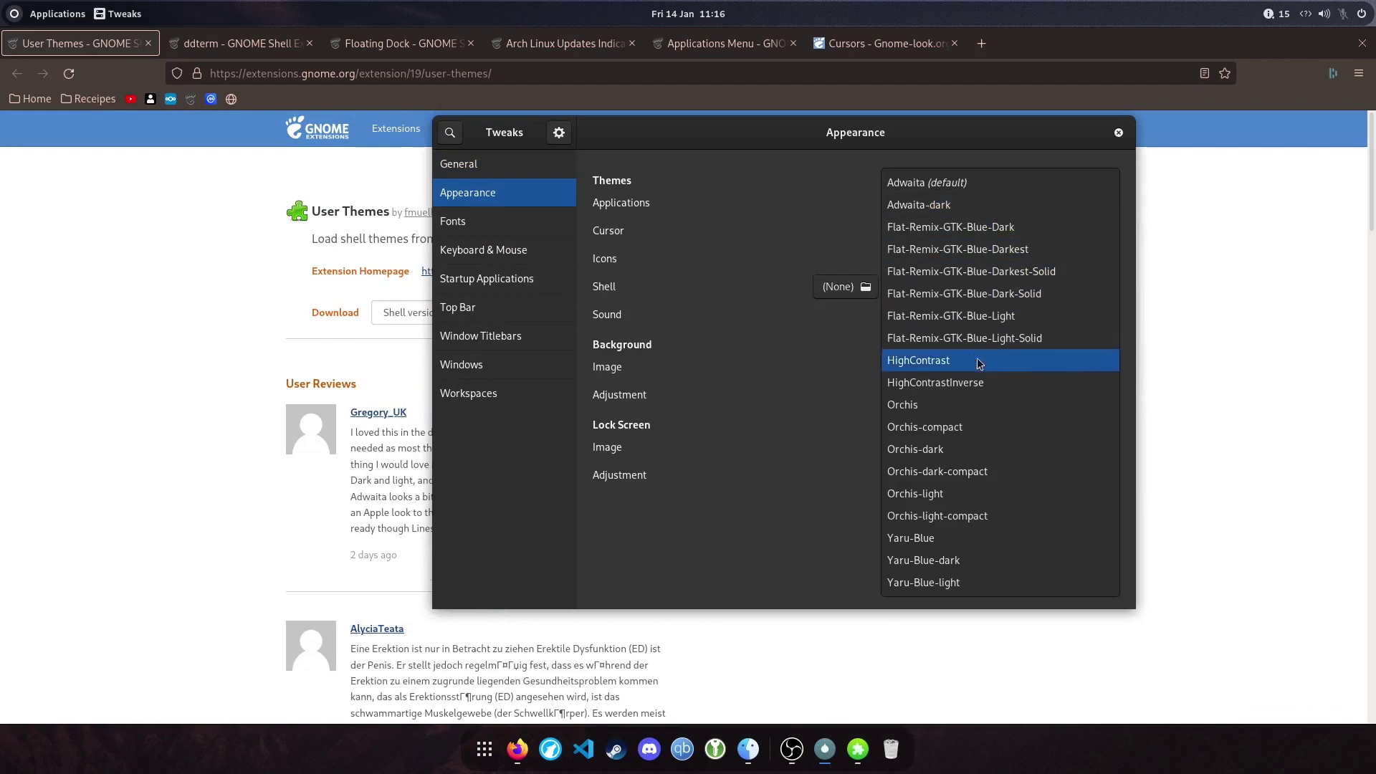
click(741, 528)
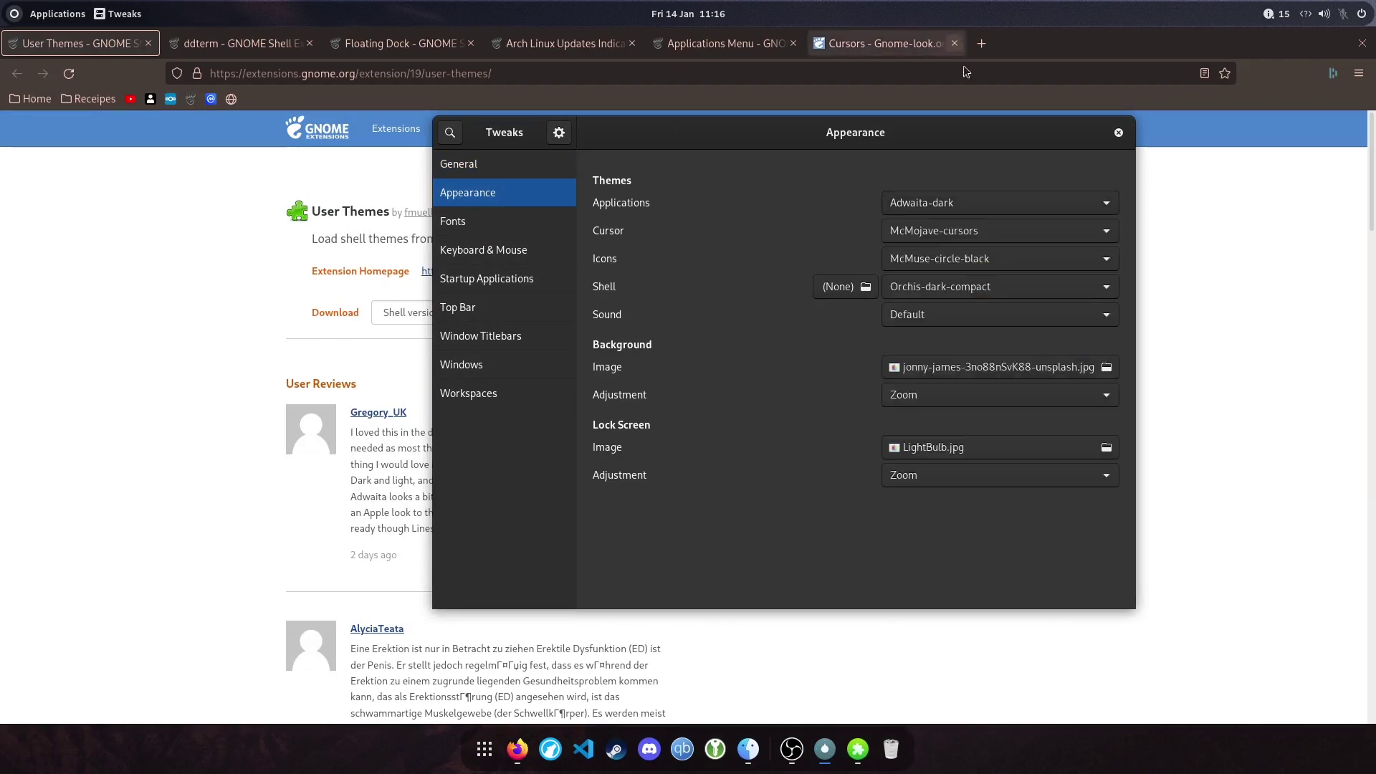
click(986, 202)
key(Escape)
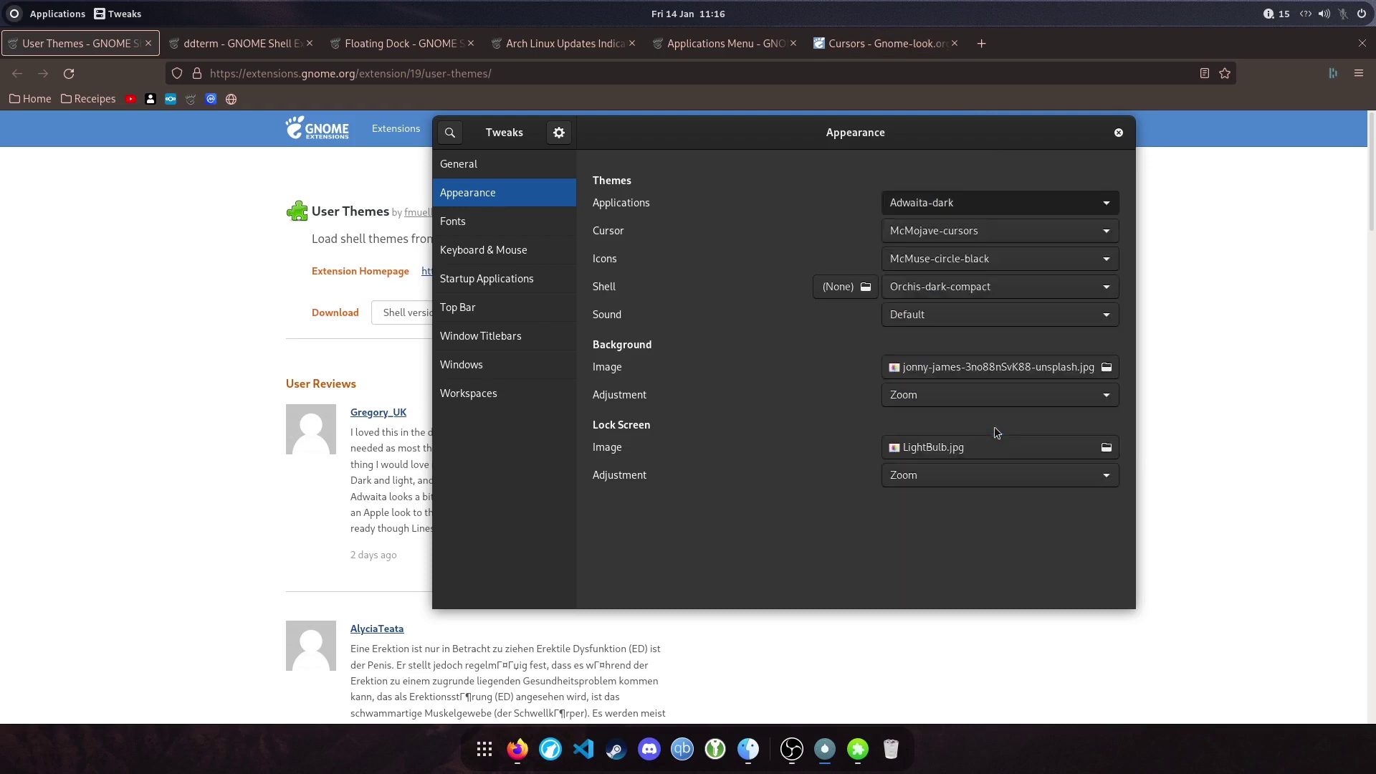
click(953, 201)
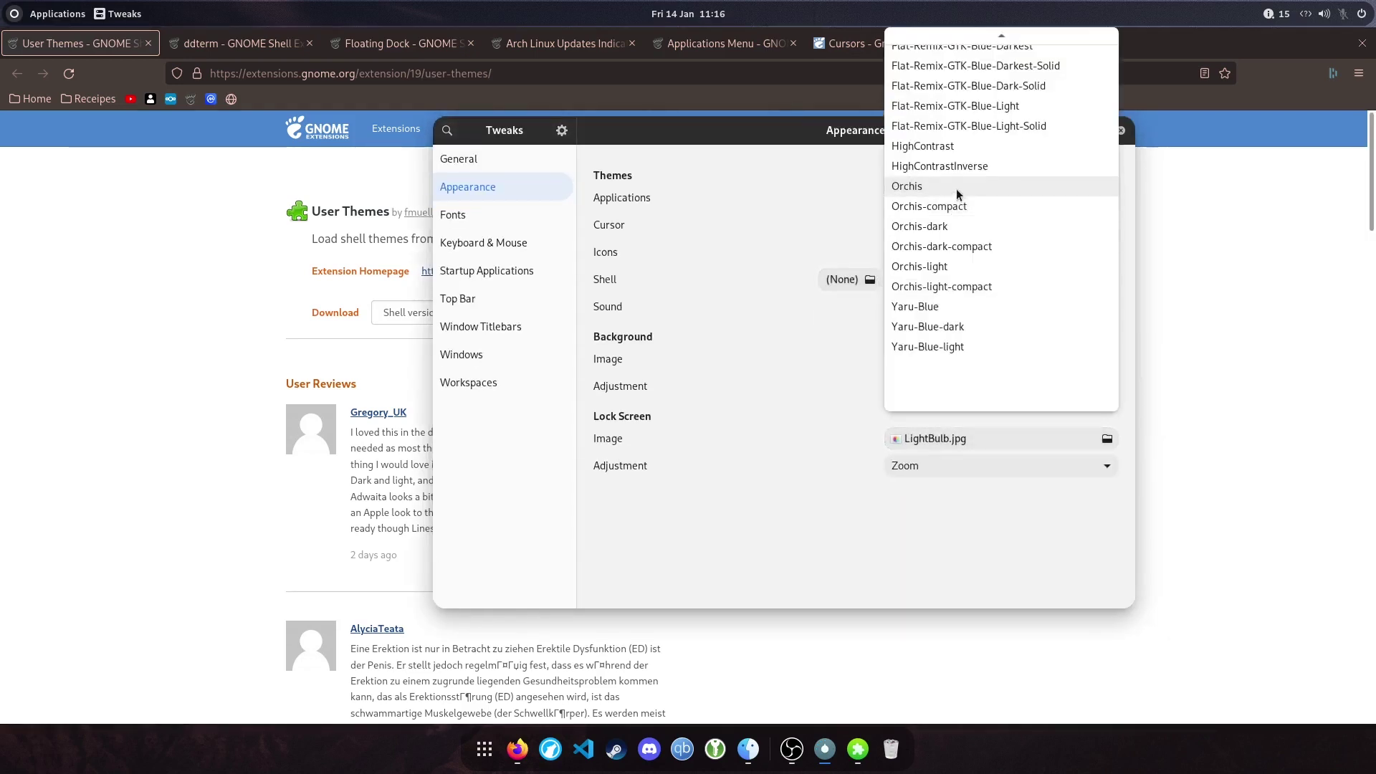
scroll(952, 143, up, 3)
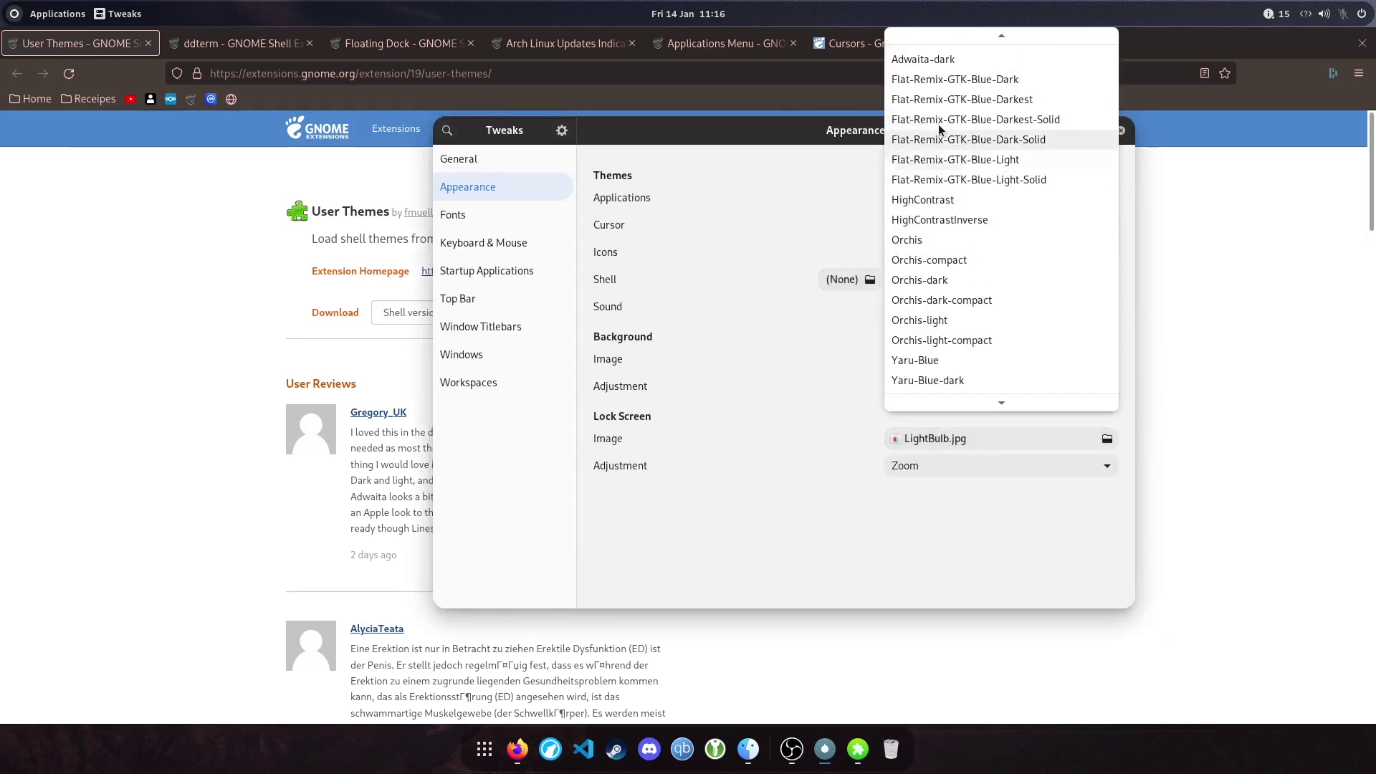
click(943, 60)
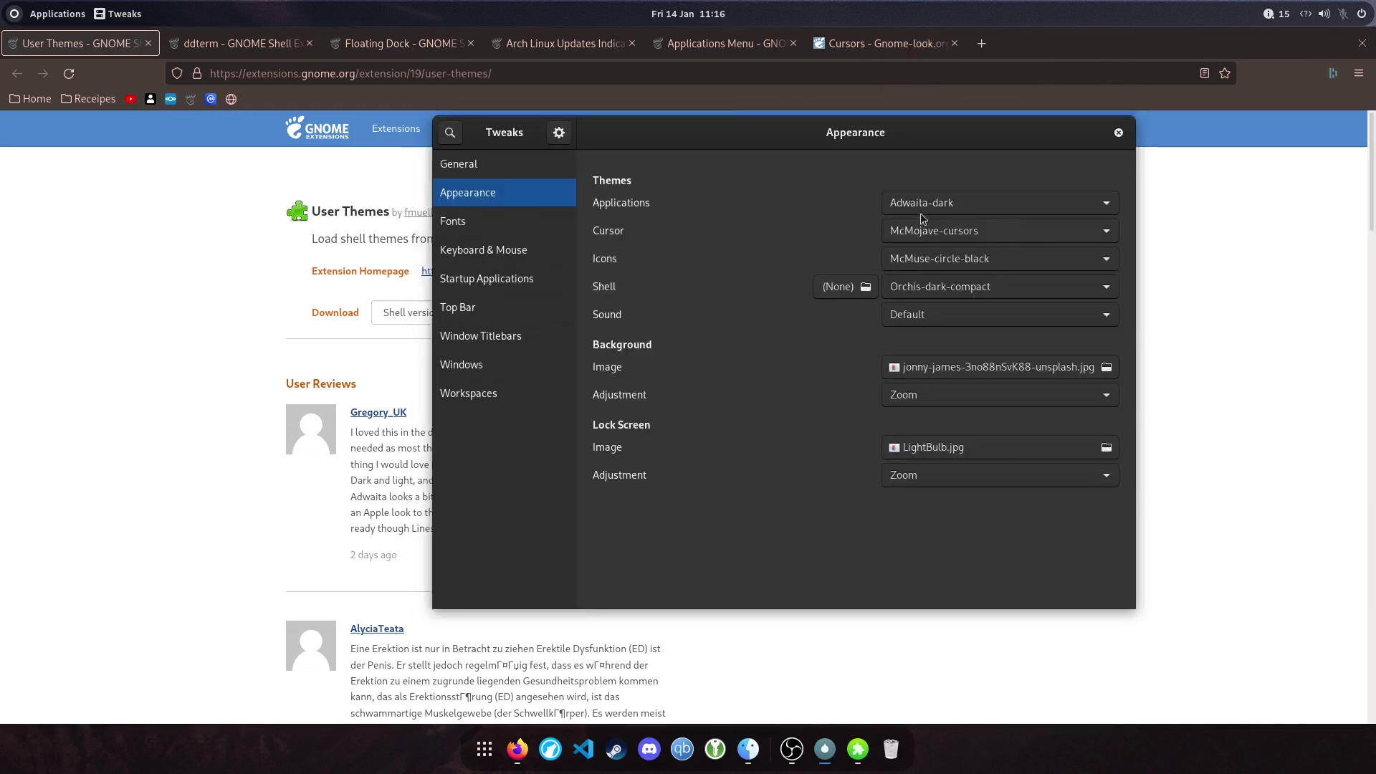
Step: Move the Tweaks window aside and show the Gnome-look.org Cursors page in Firefox
drag(896, 132, 810, 166)
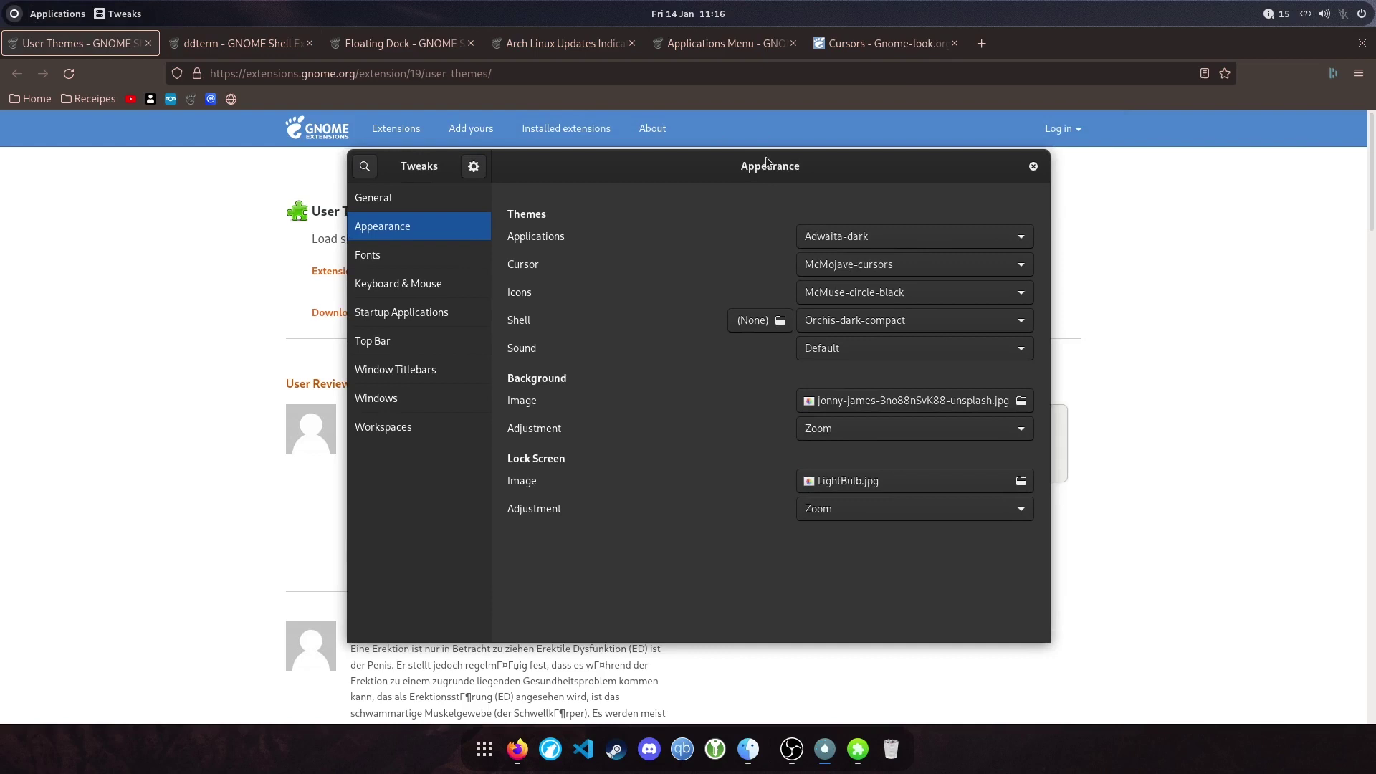
drag(762, 168, 700, 168)
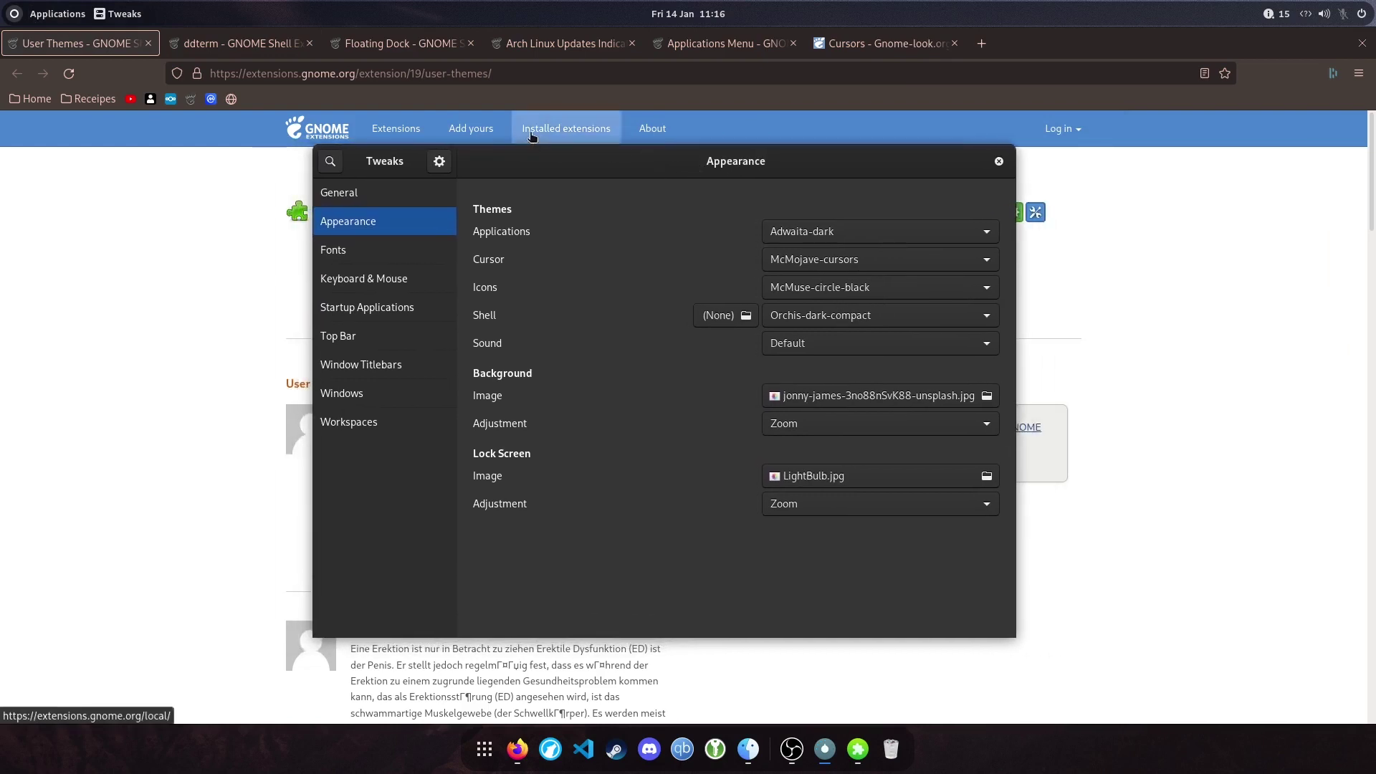
click(886, 43)
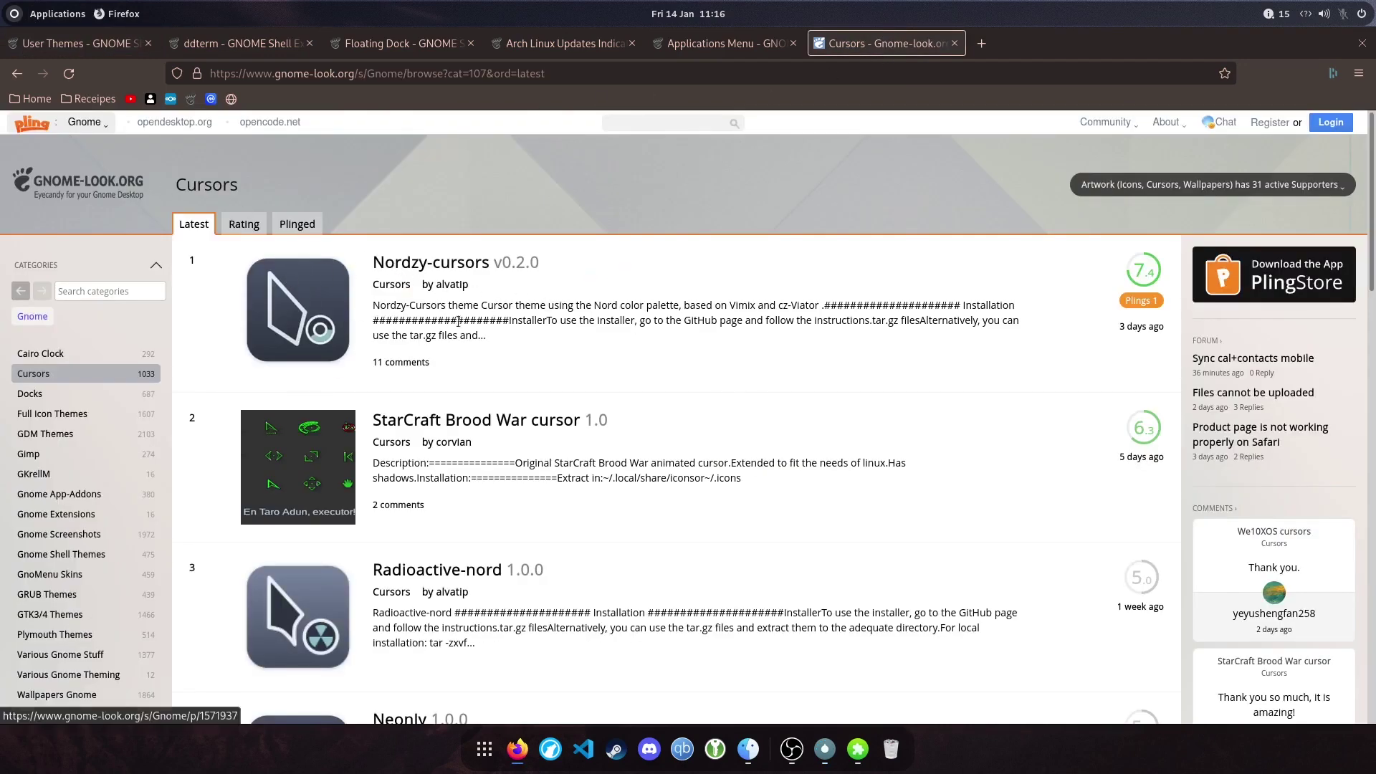
Step: On GNOME-Look.org, browse the Gnome Shell Themes category, then the Cursors category
click(75, 185)
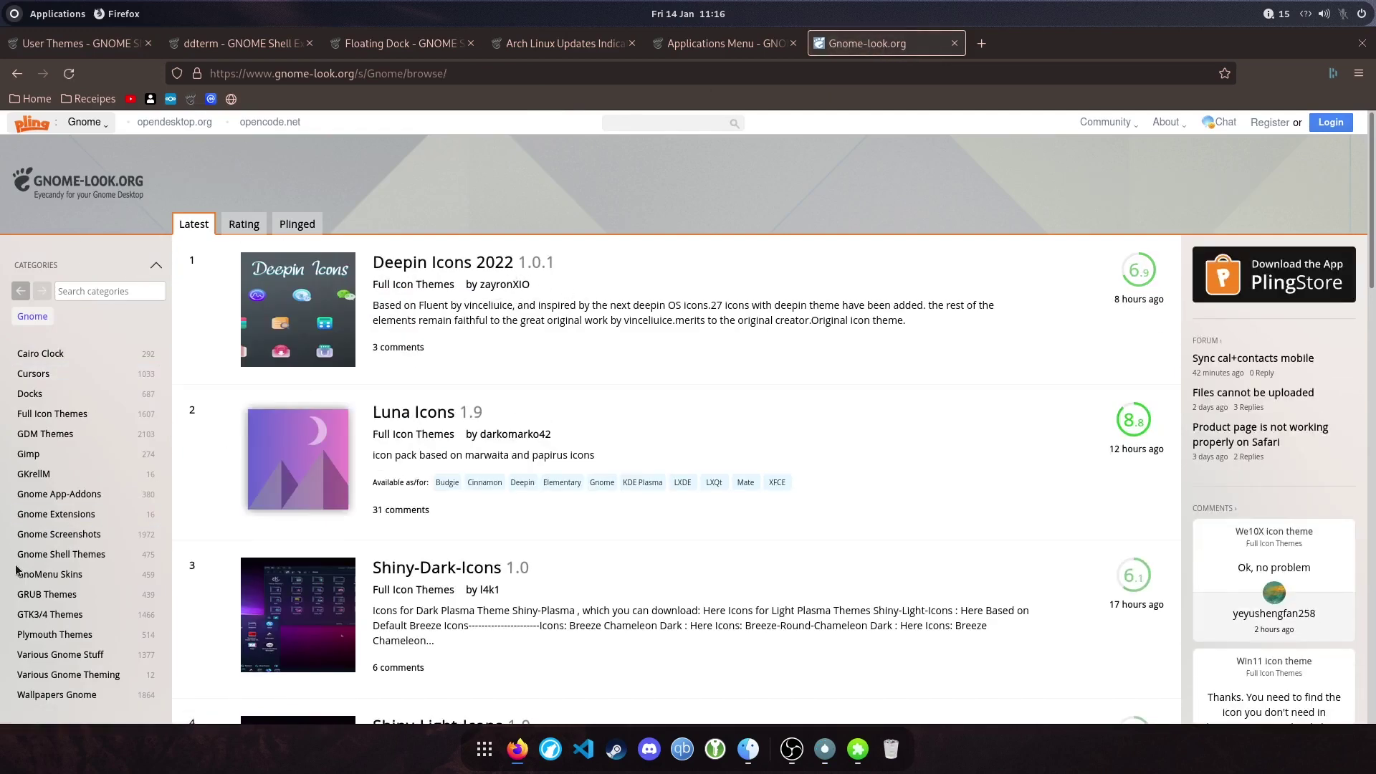
click(65, 556)
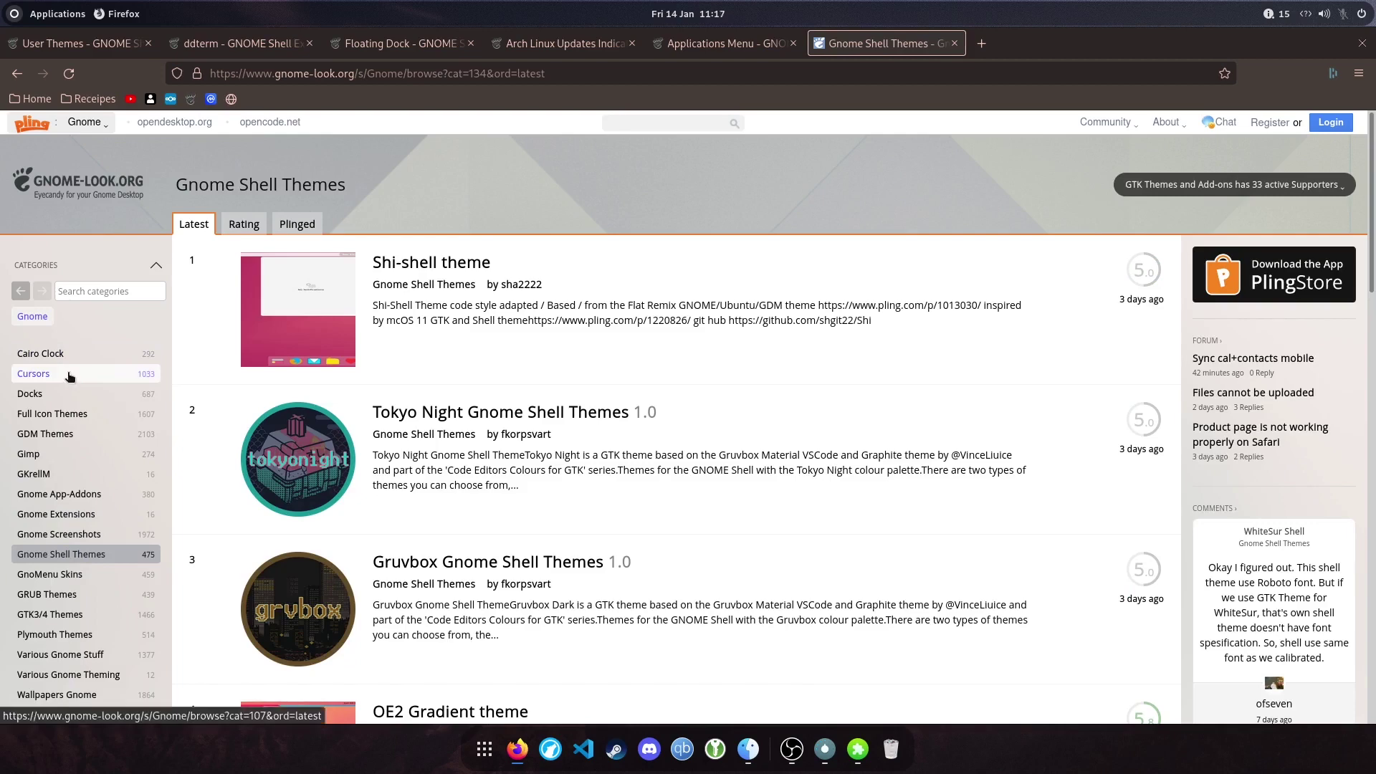
click(70, 374)
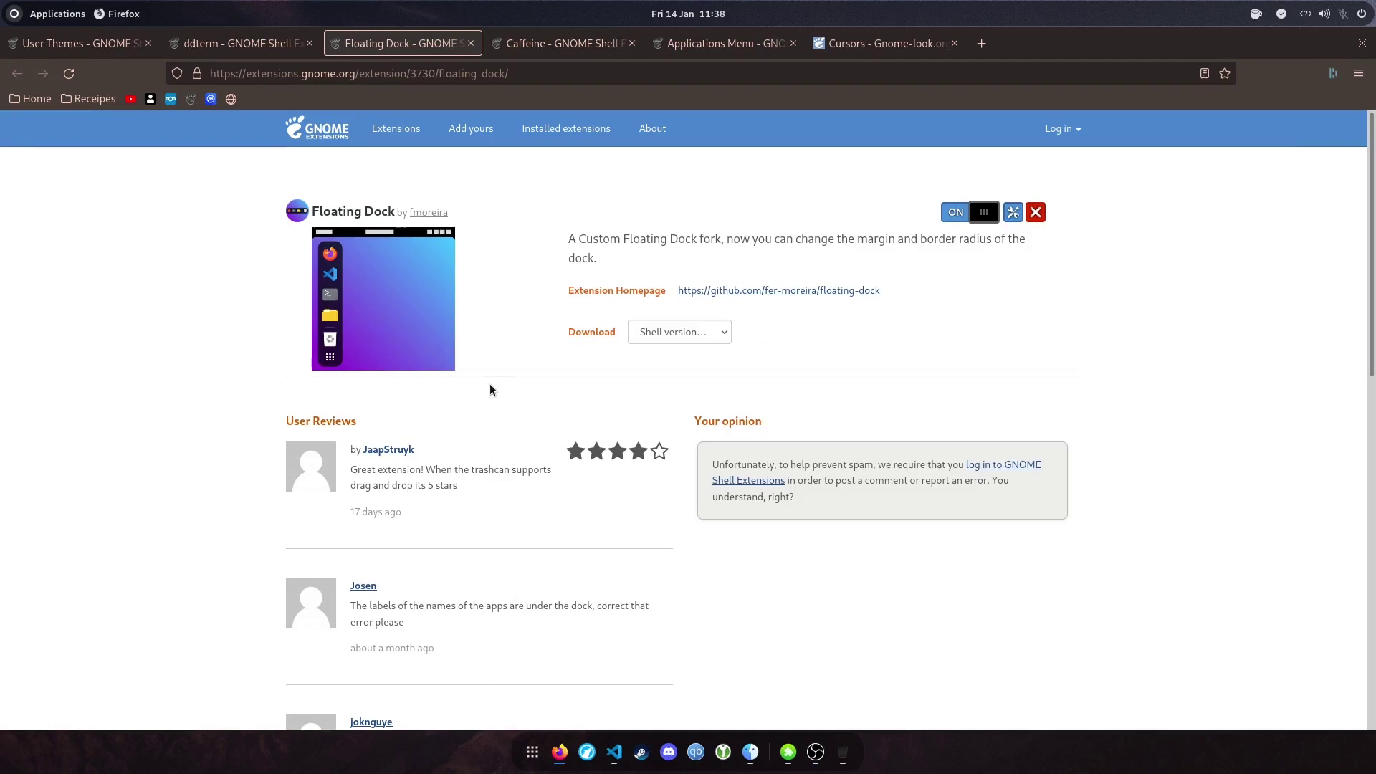
Step: In Extensions, toggle Floating Dock off and back on, keeping all five extensions enabled
click(789, 752)
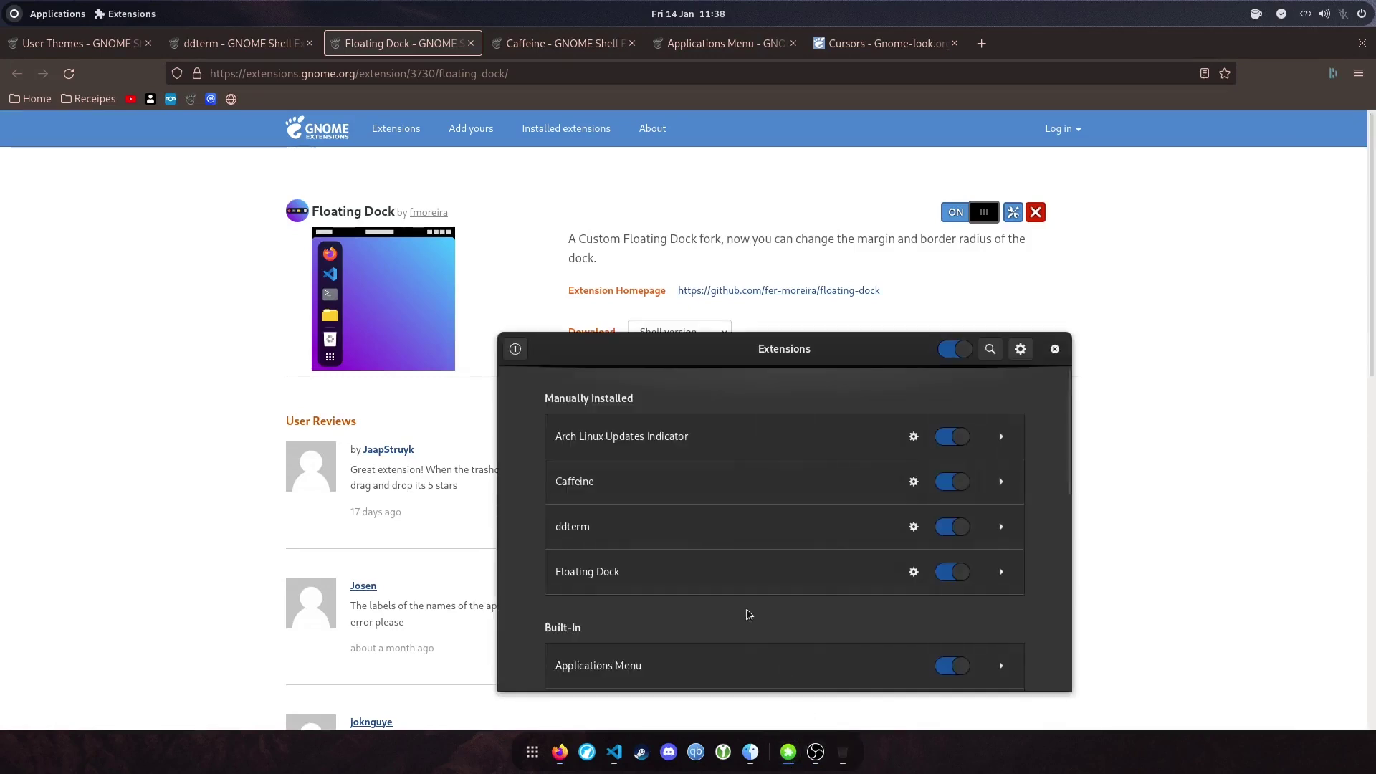
click(952, 572)
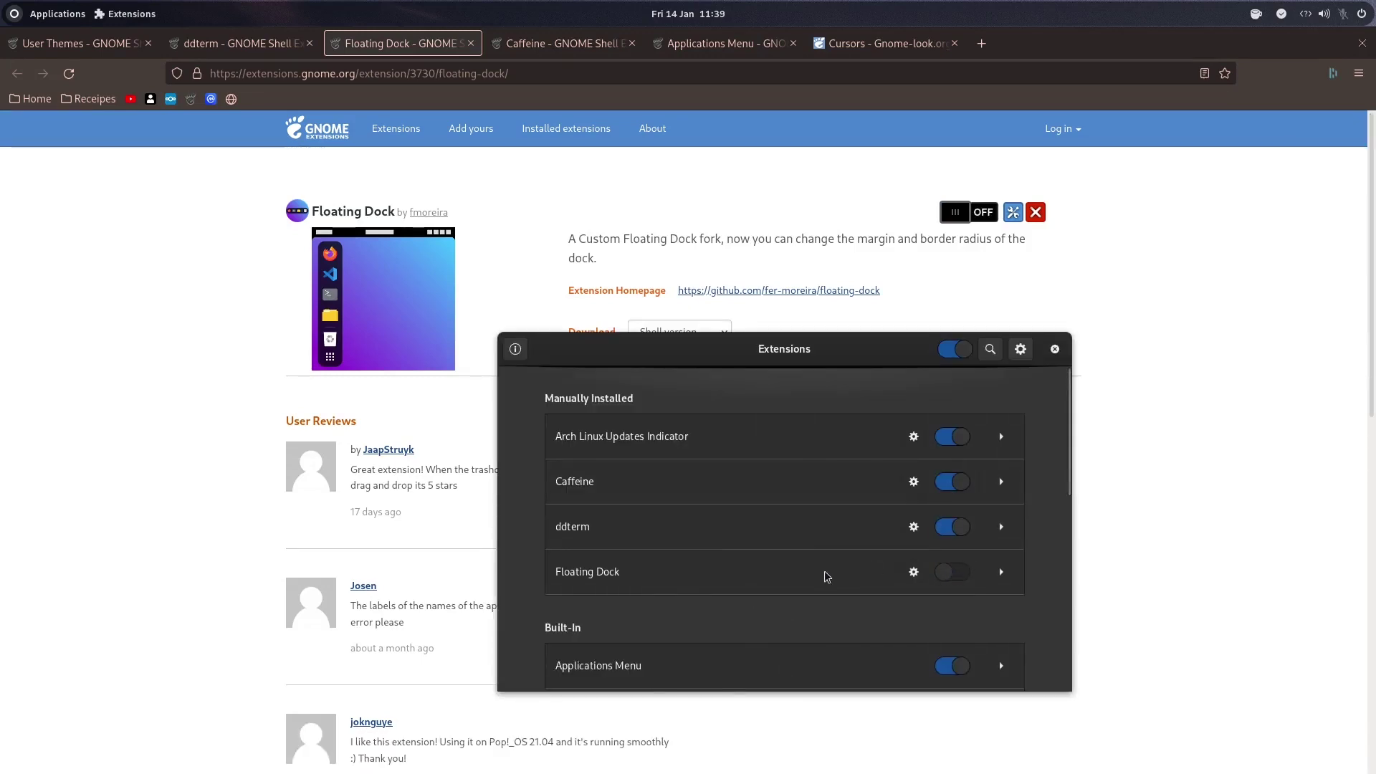
key(super)
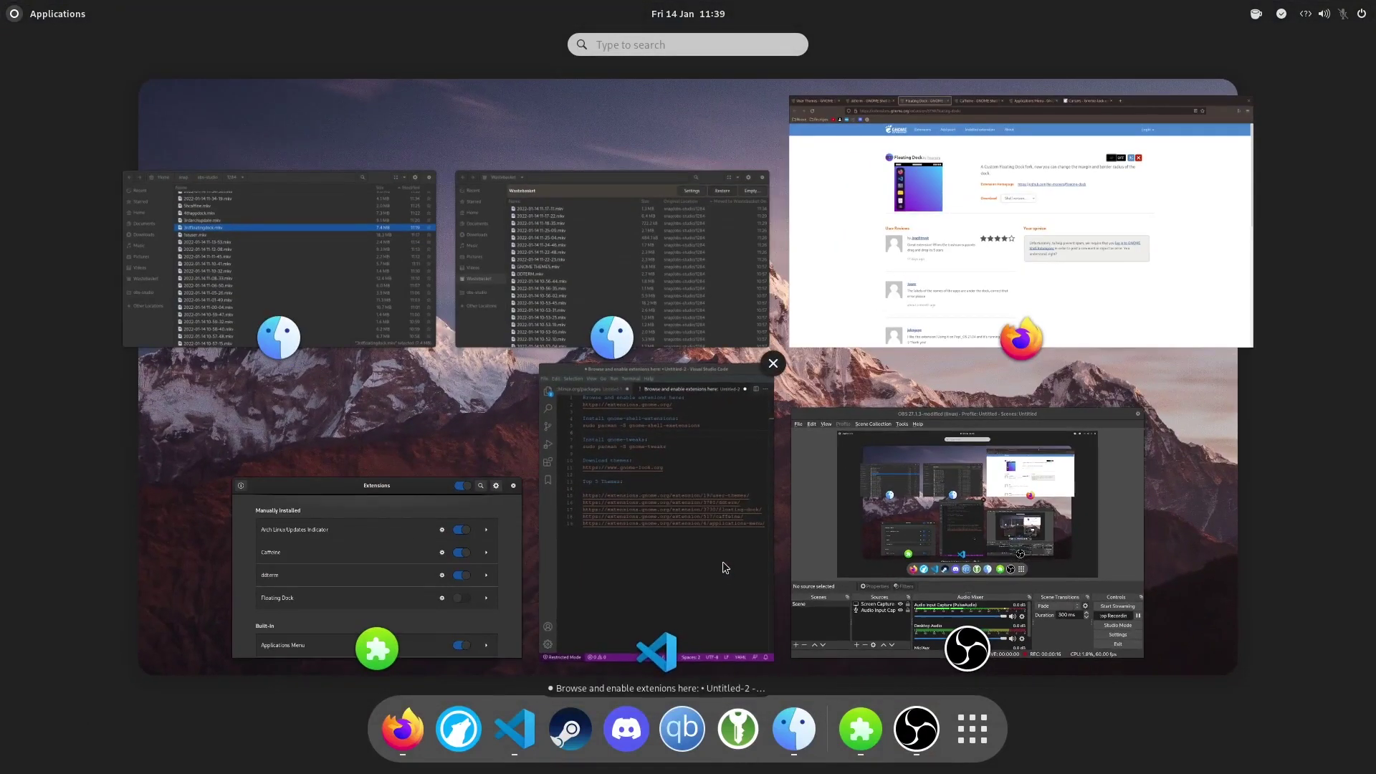
key(super)
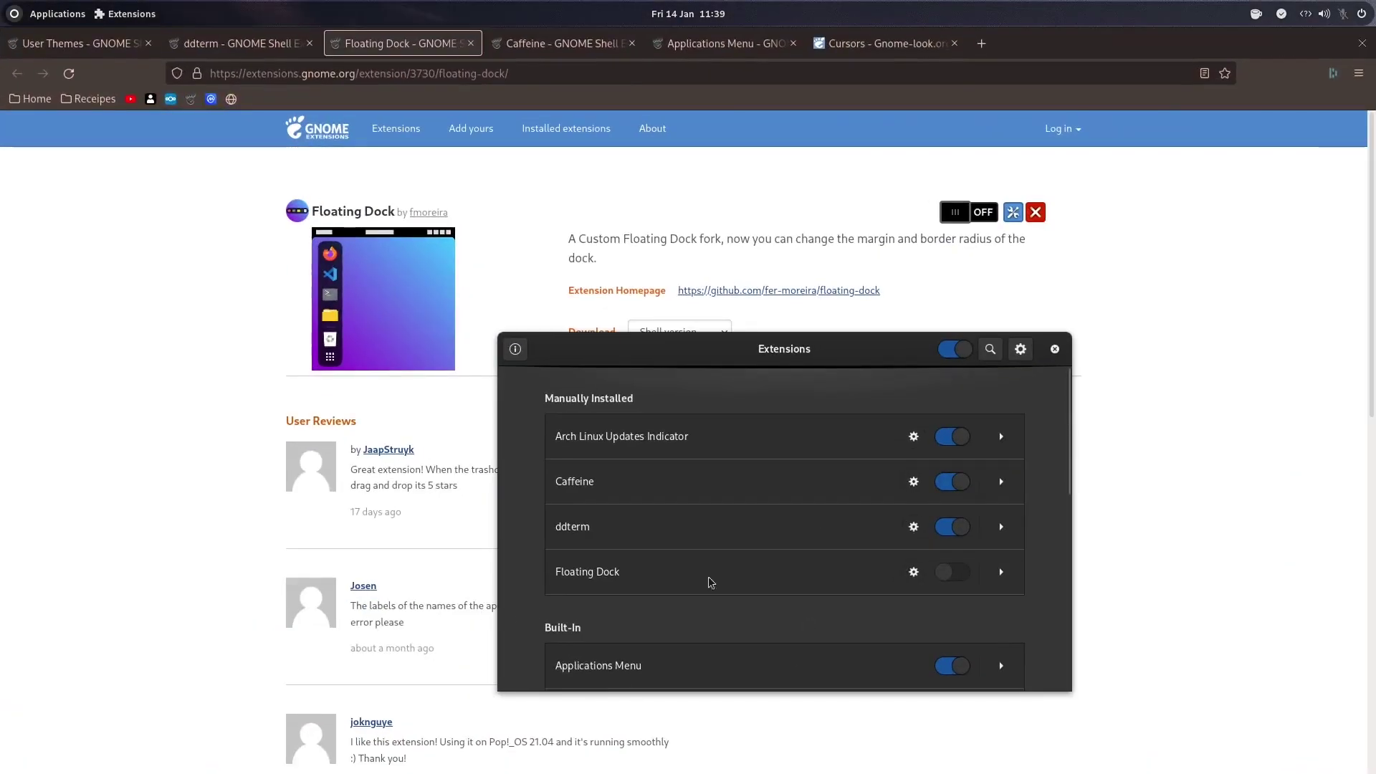
click(949, 572)
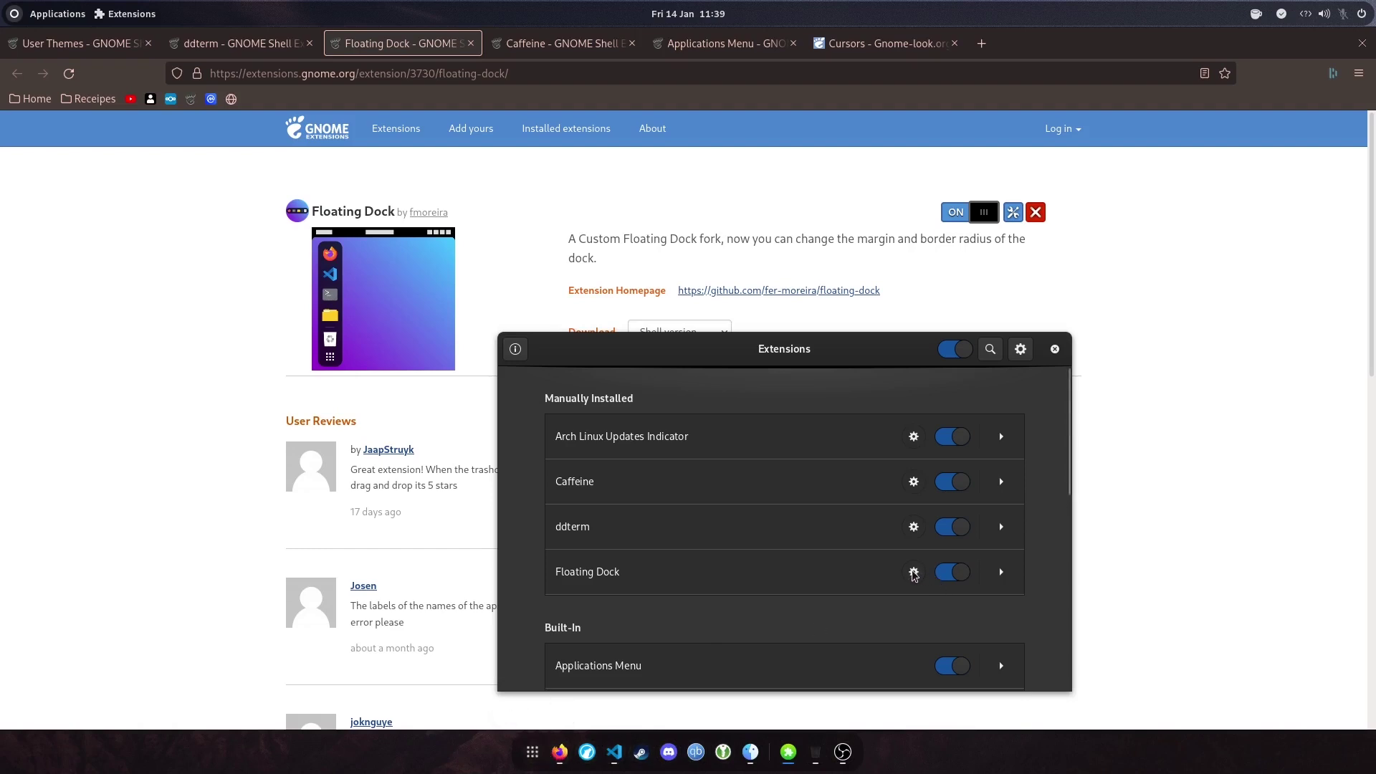
Step: Set Floating Dock's position on screen to Bottom and review its Launchers, Behavior and Appearance tabs
click(913, 571)
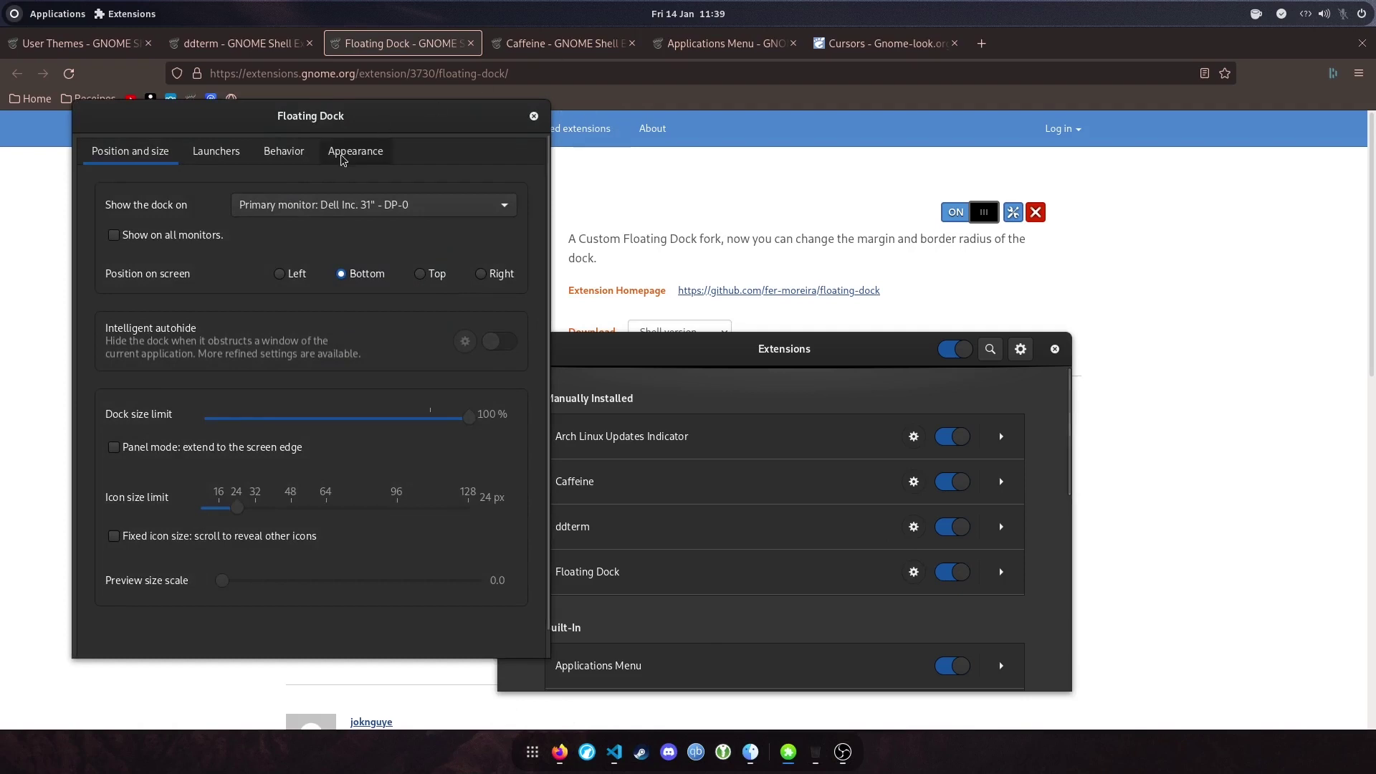
click(342, 275)
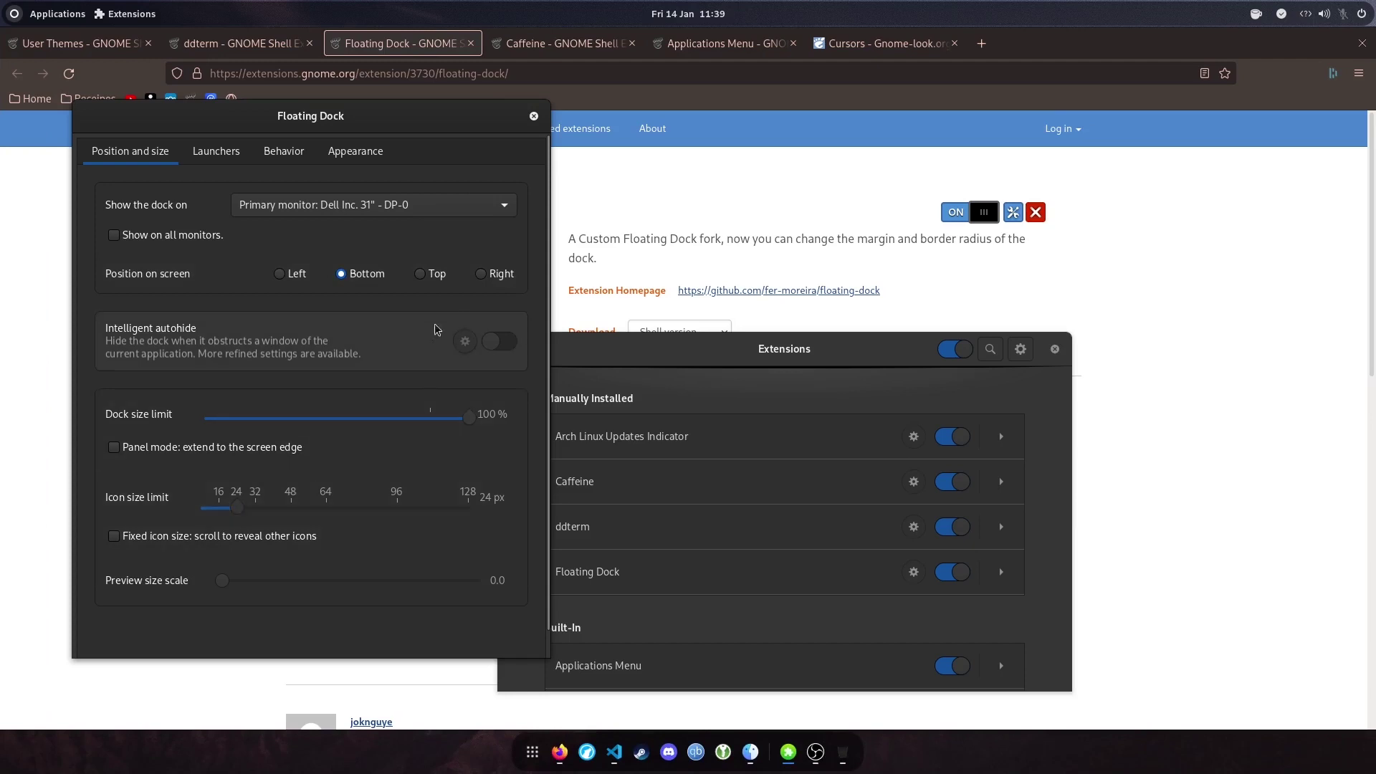
click(237, 153)
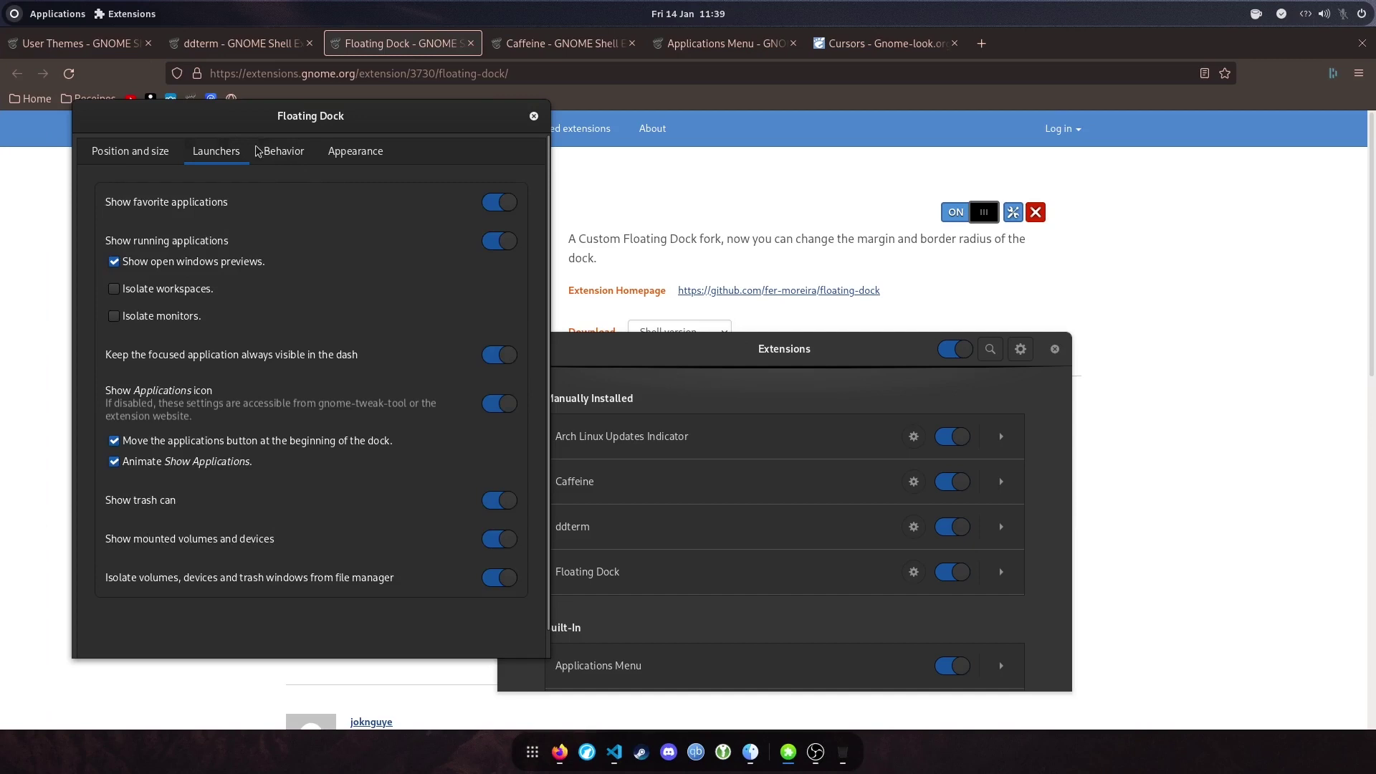
click(280, 155)
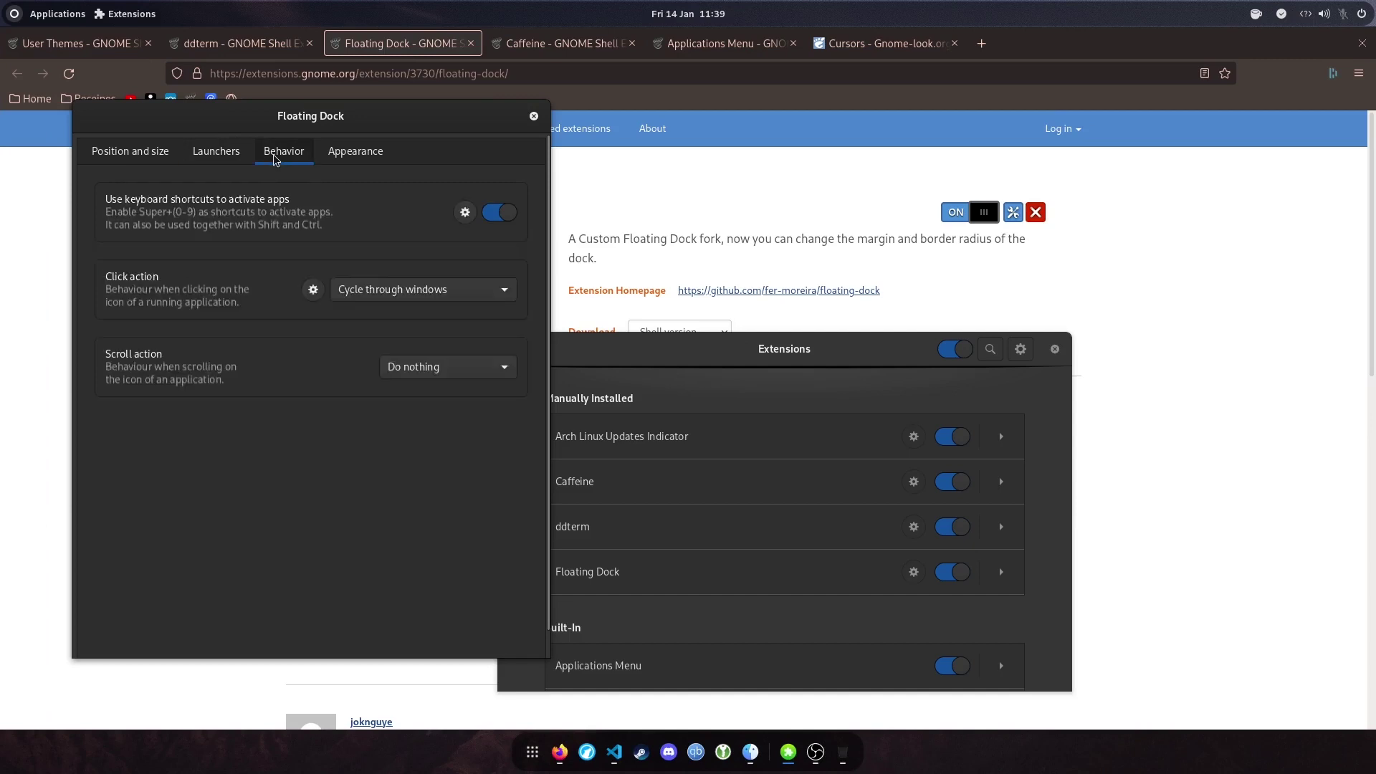
click(353, 152)
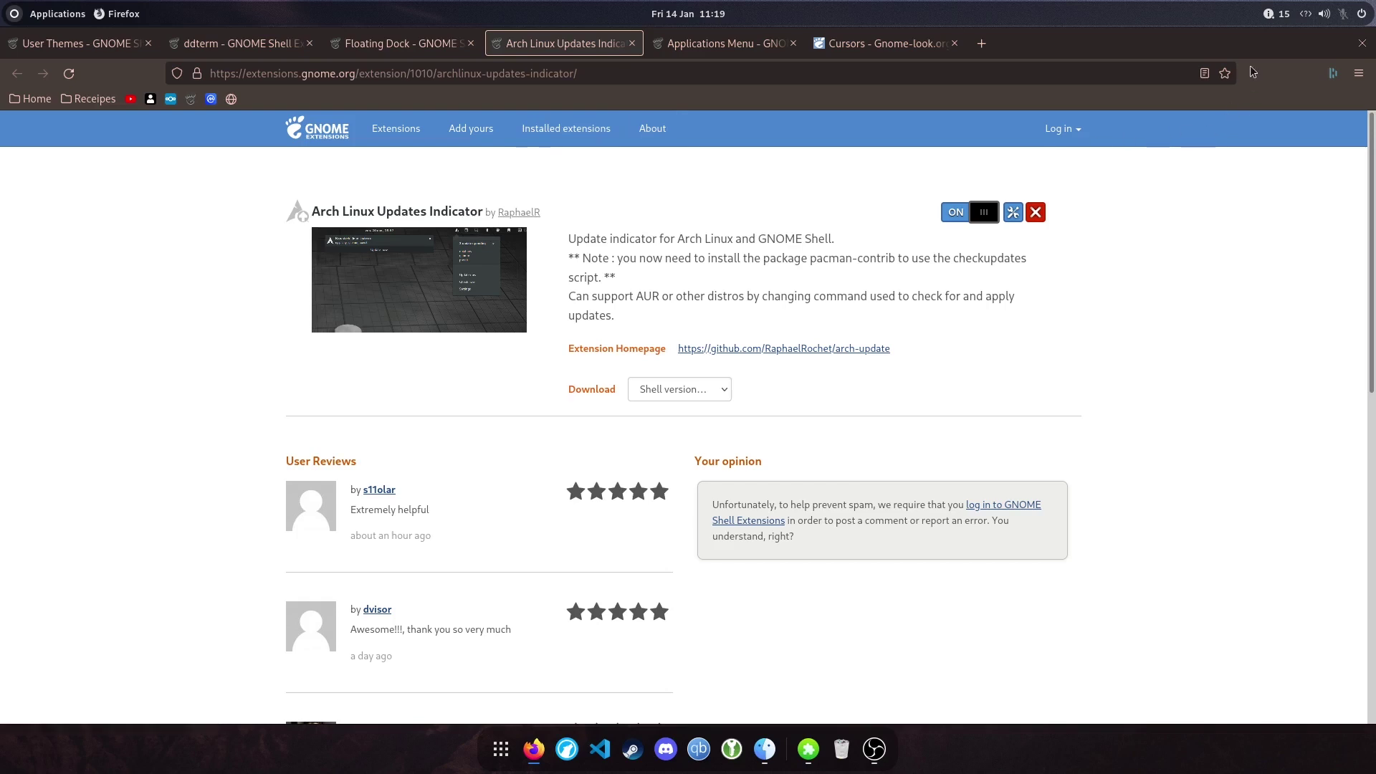
Step: From the Arch updates tray menu, review the 15 pending packages and choose Update now
click(1281, 13)
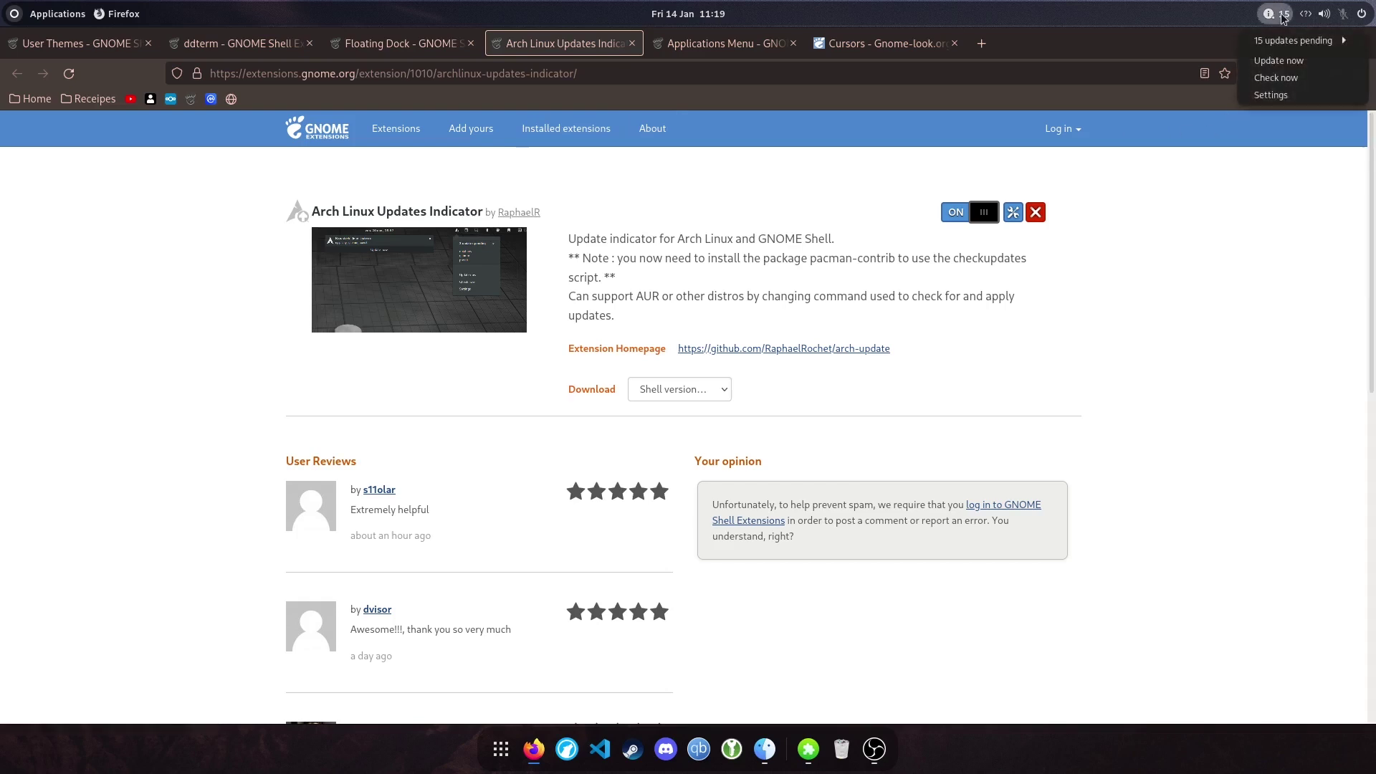
click(1335, 45)
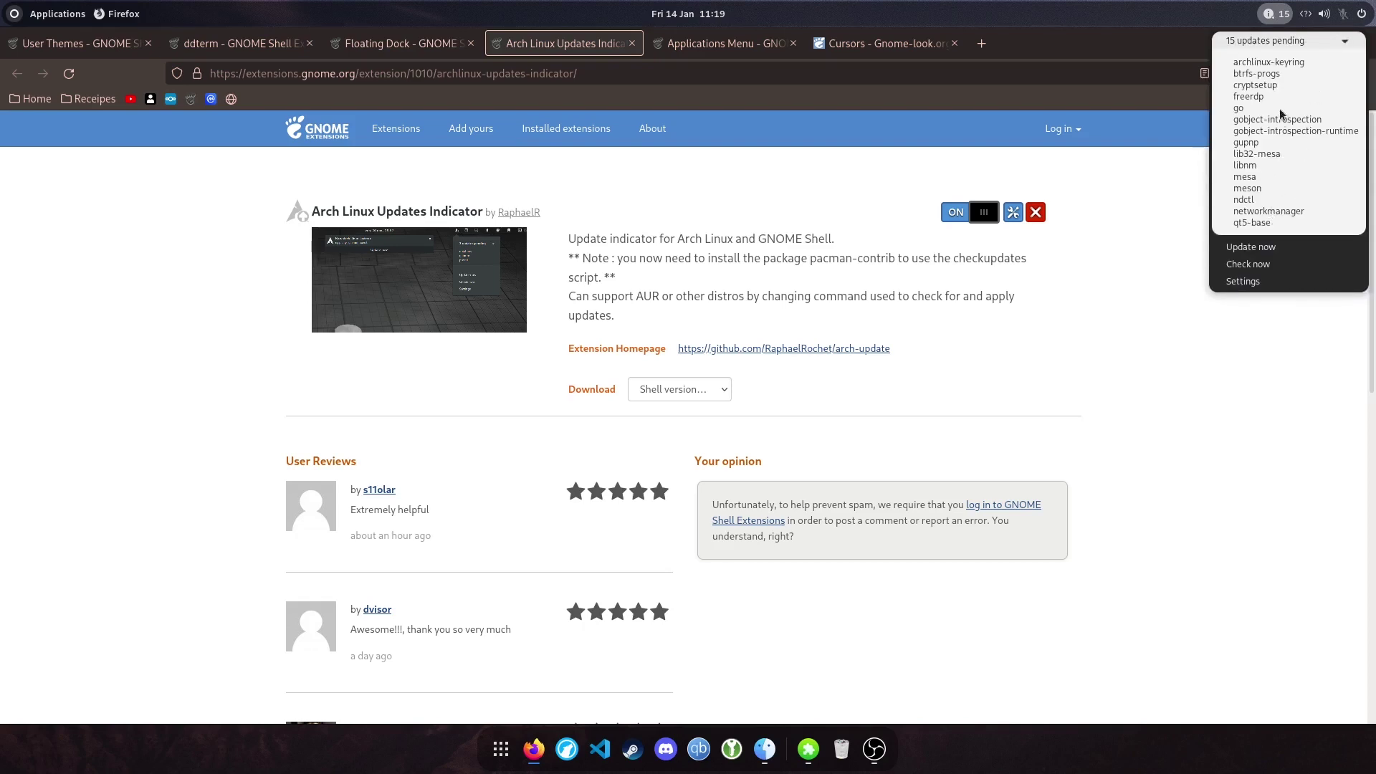
click(1291, 43)
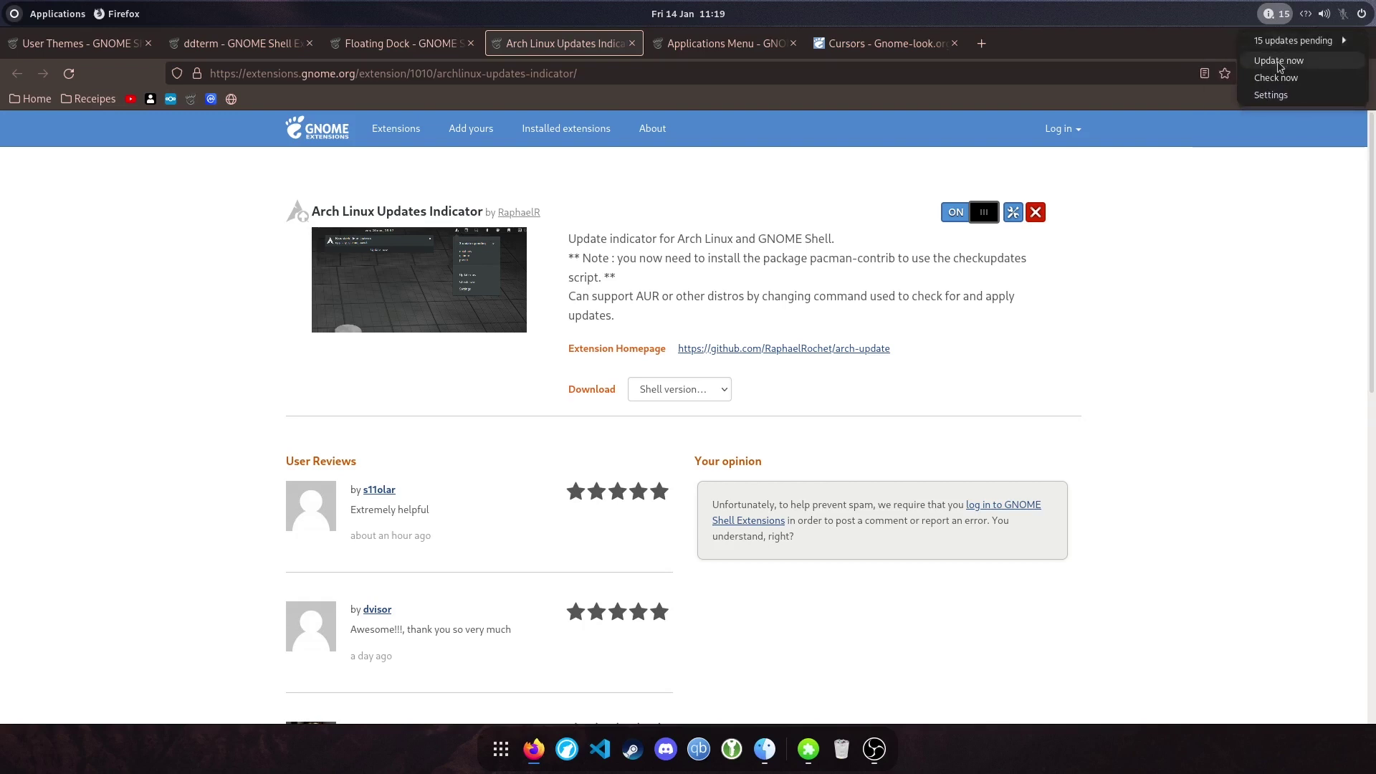
click(1280, 61)
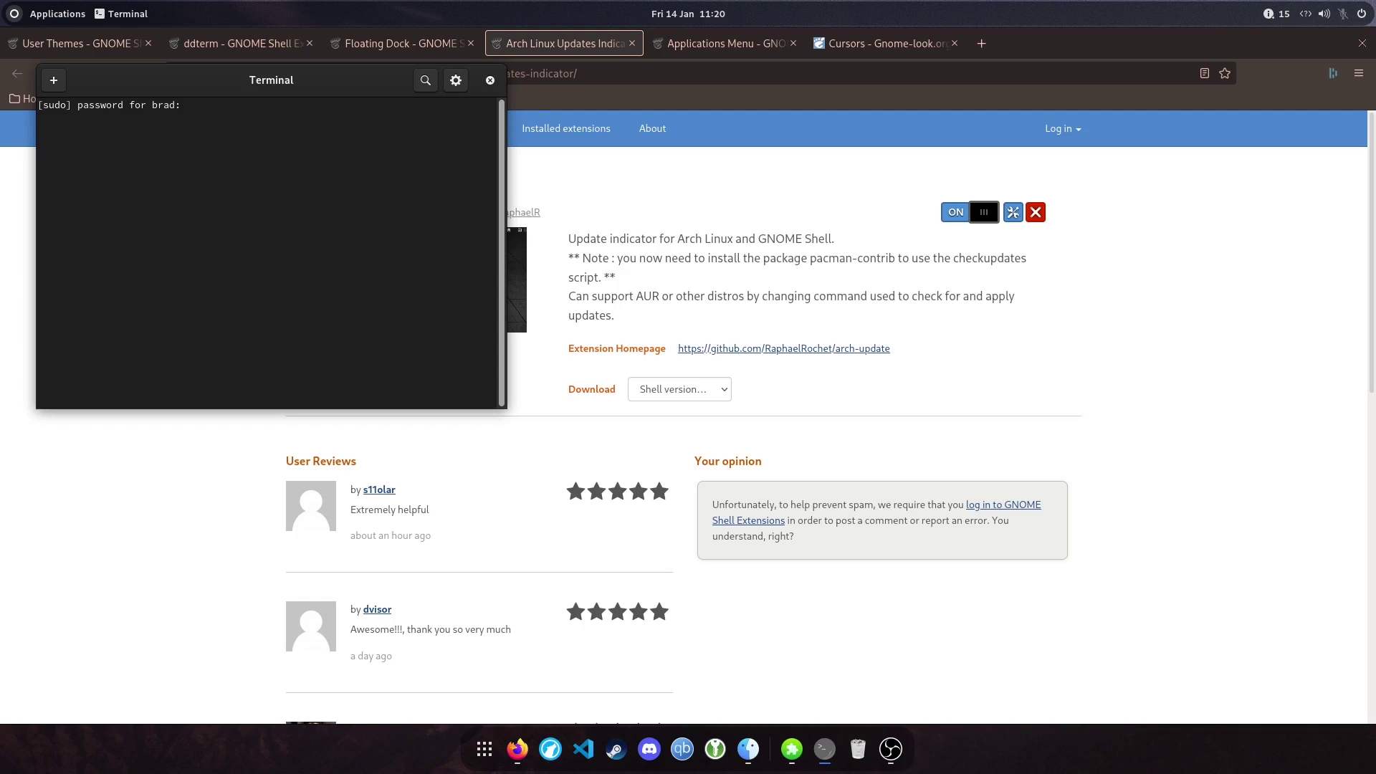
Step: Enter the sudo password, answer y, and let all 15 updates install before exiting the terminal
key(Return)
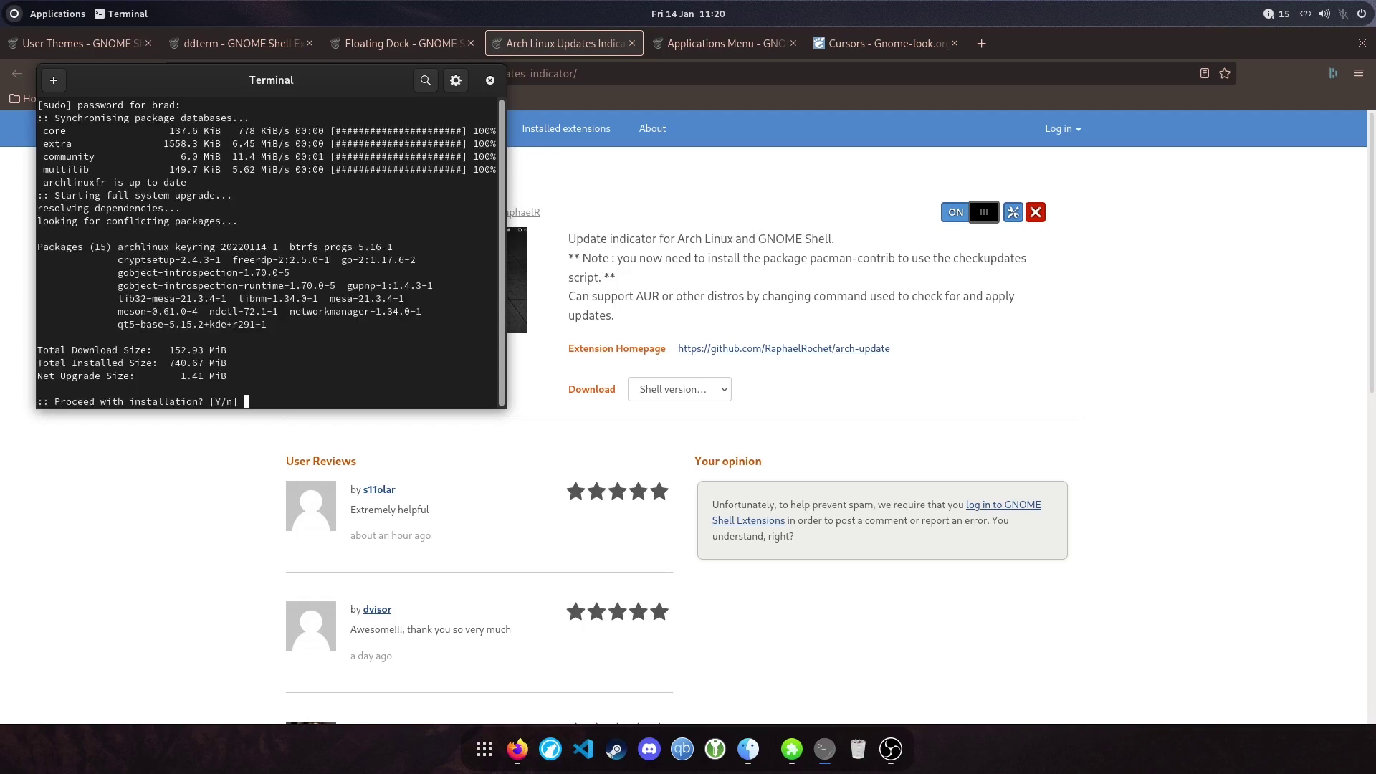
text(y)
drag(118, 248, 308, 321)
click(307, 321)
key(Return)
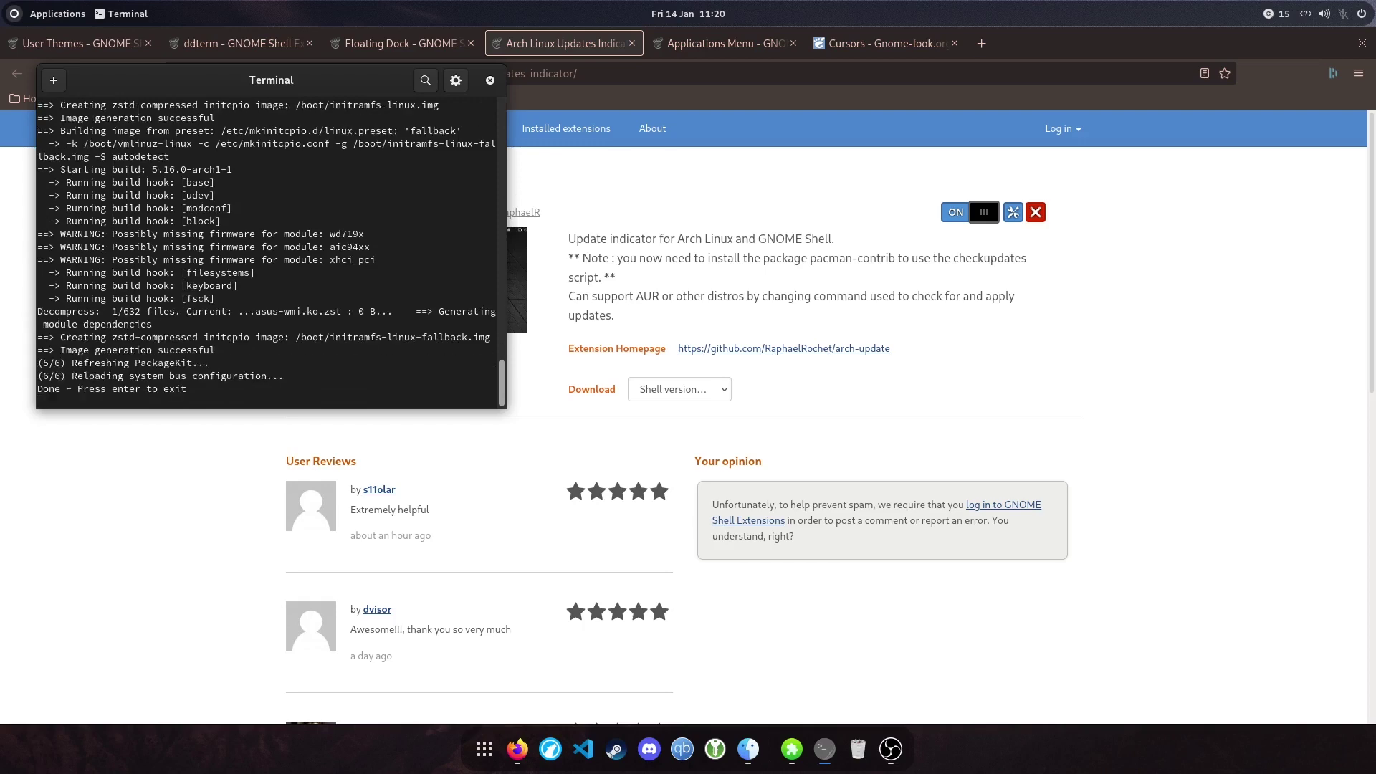
key(Return)
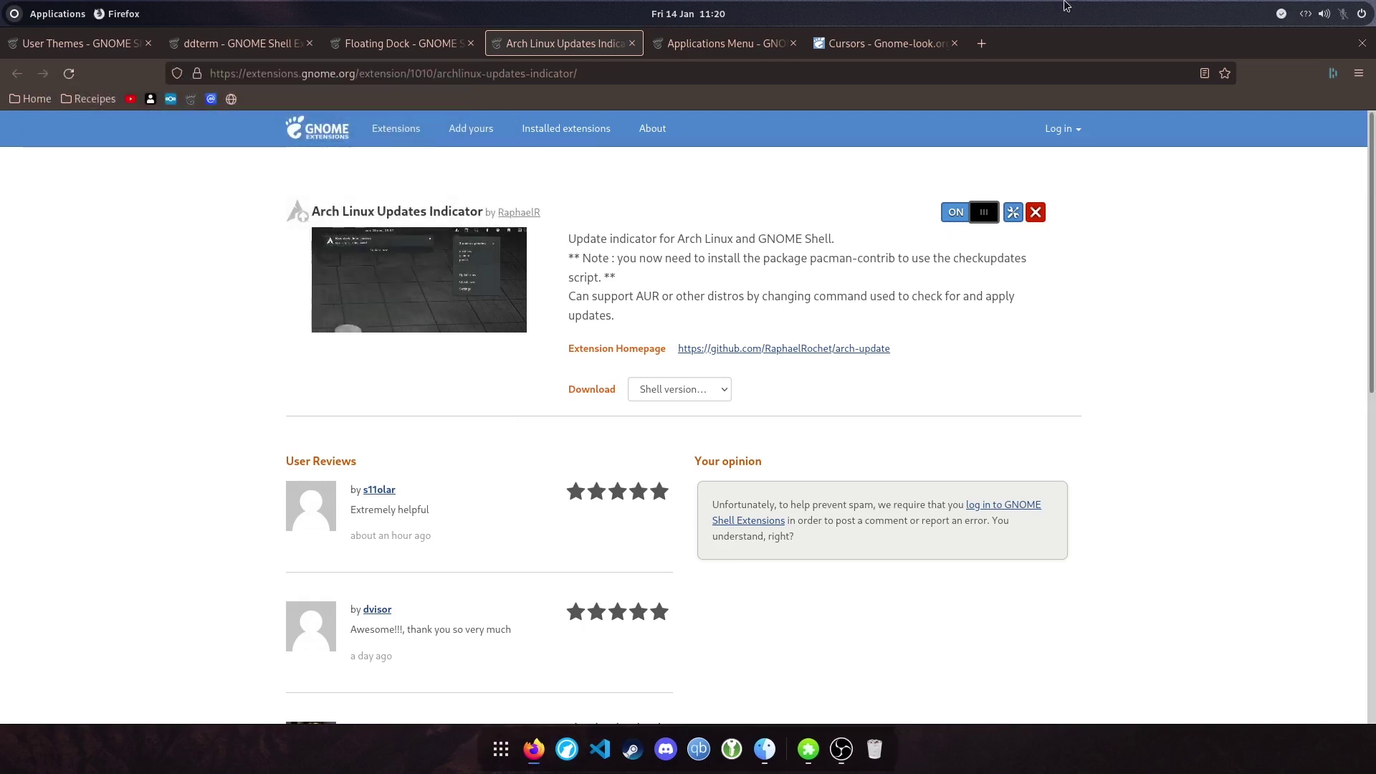
click(1281, 20)
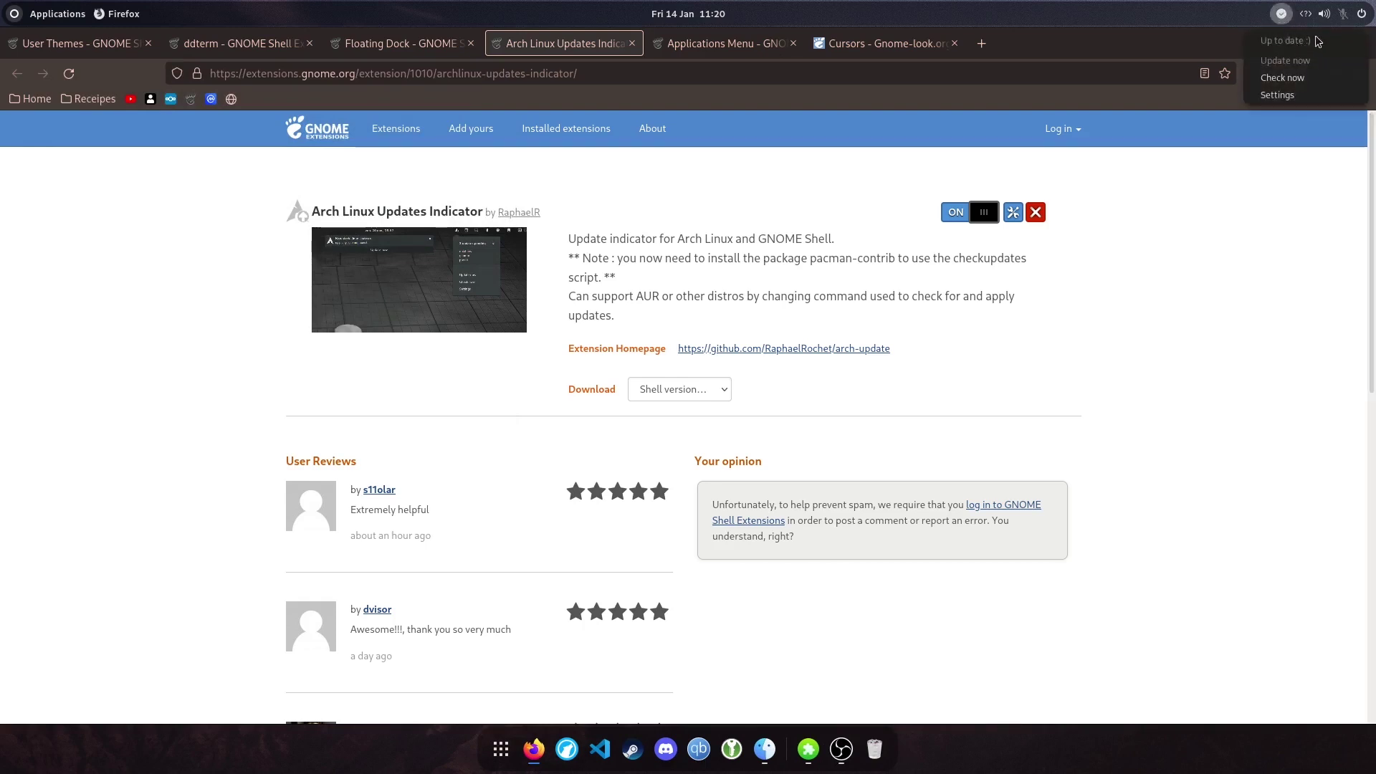
click(1247, 347)
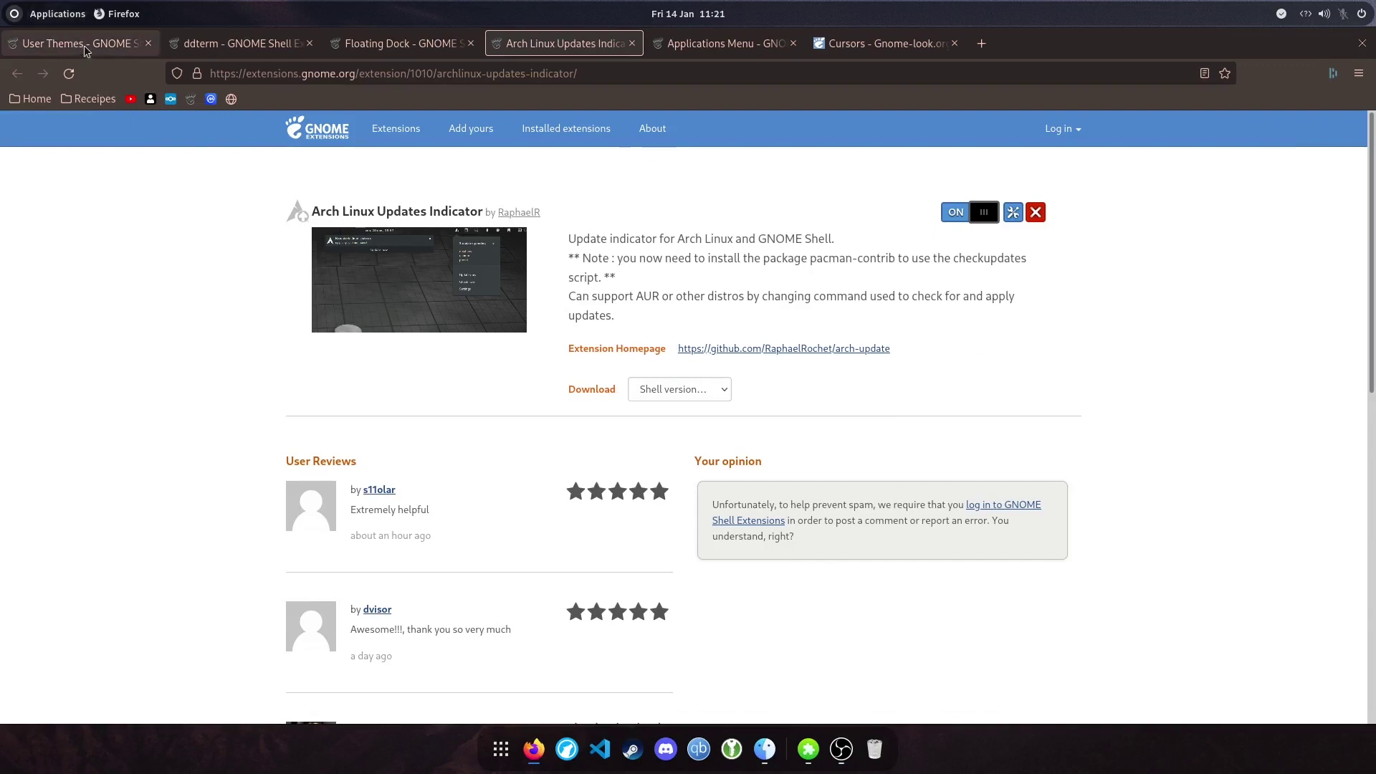
Step: Open the top-bar Applications menu briefly and close it again
click(63, 17)
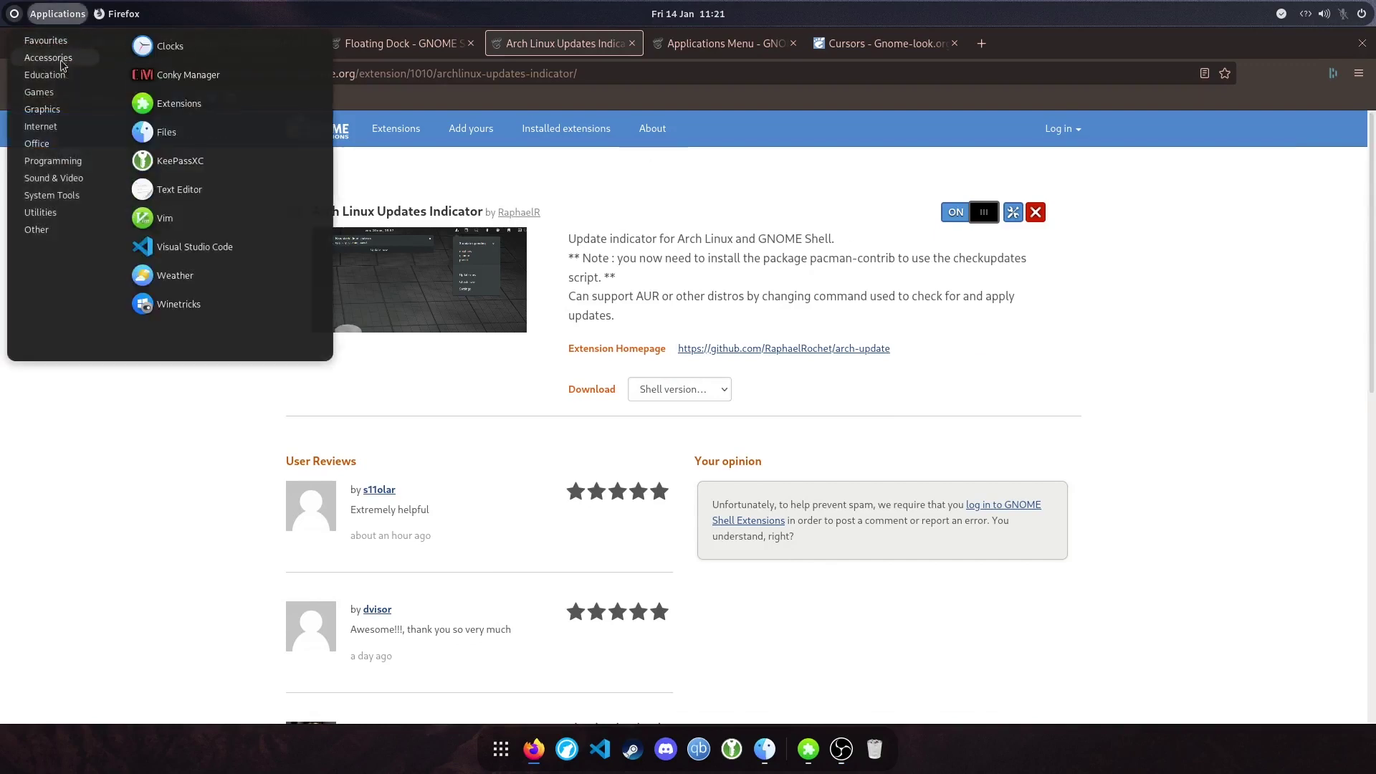
mouse_move(75, 212)
mouse_move(42, 46)
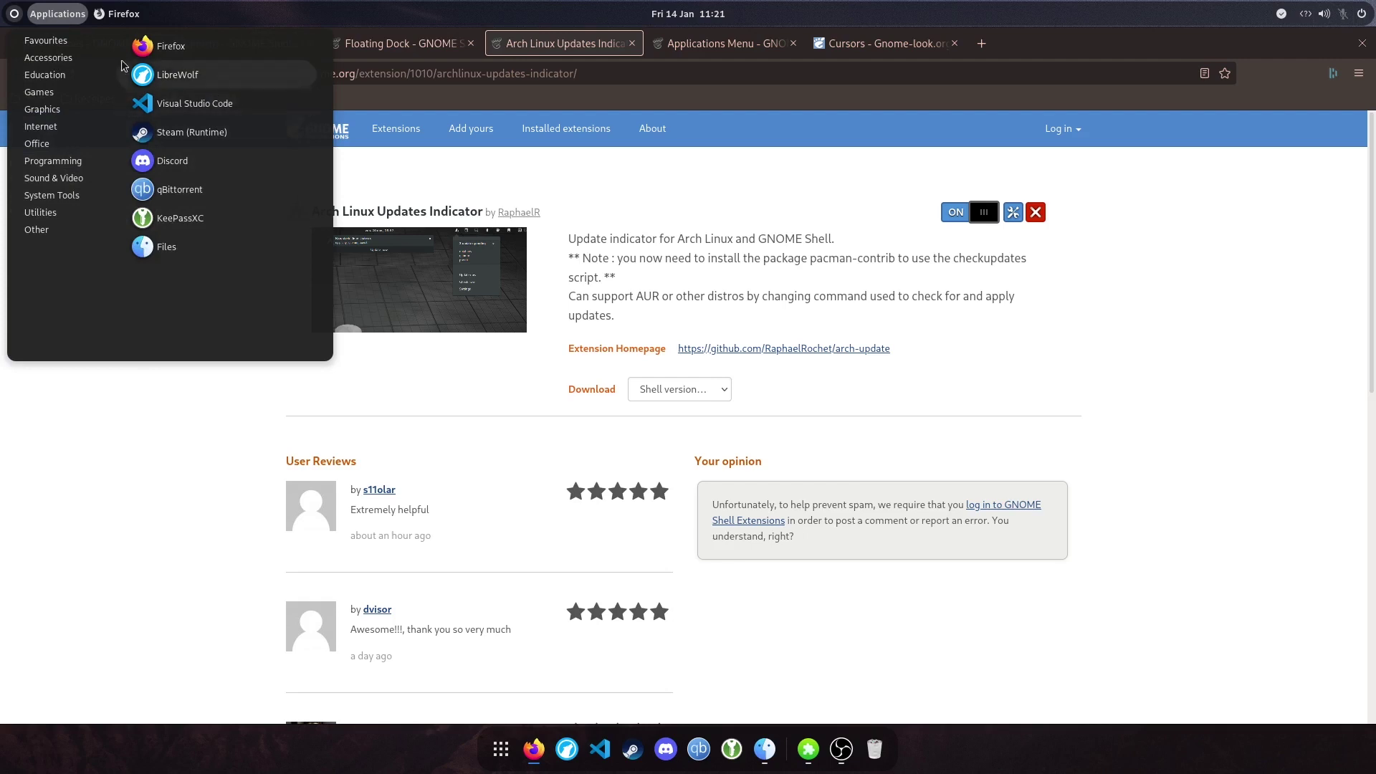
Step: Toggle the Applications Menu extension off and on, then open Applications > Office
click(810, 750)
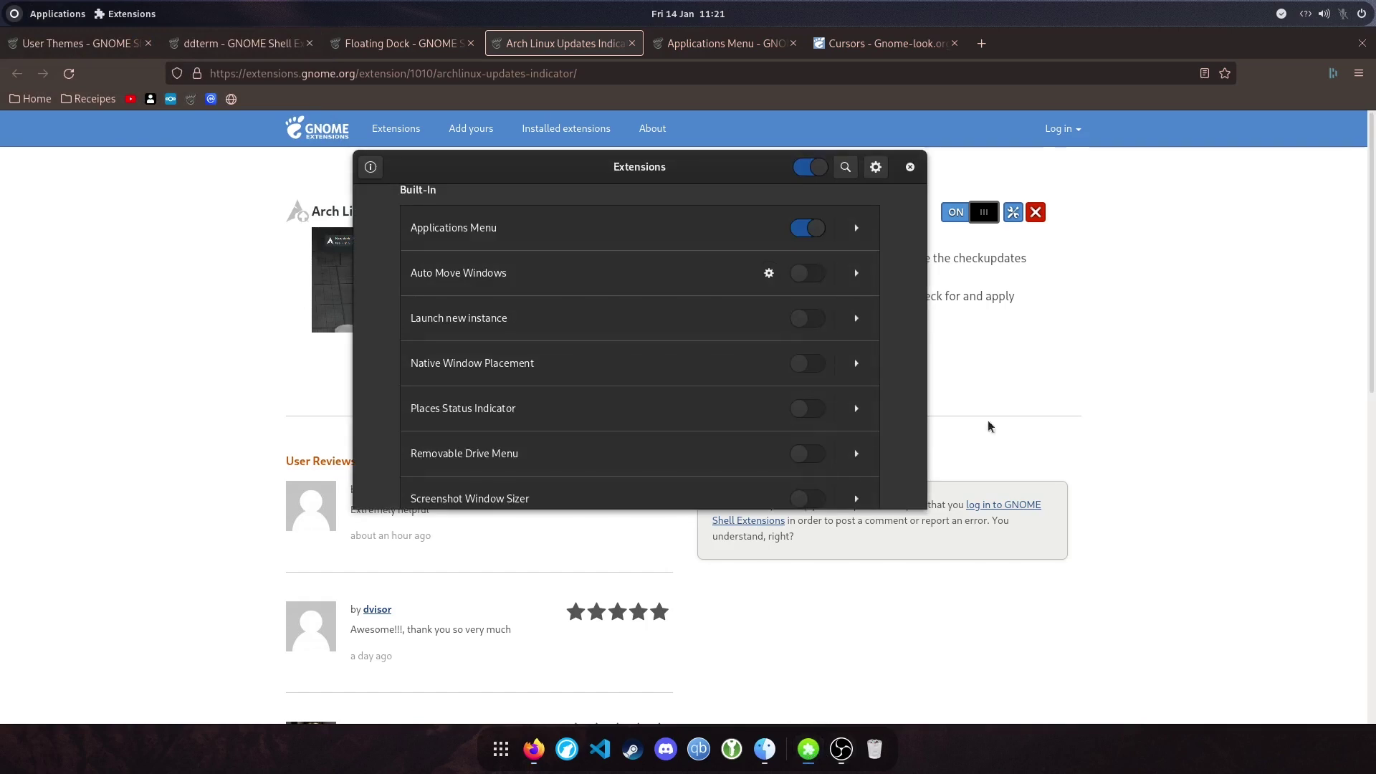
scroll(758, 282, up, 2)
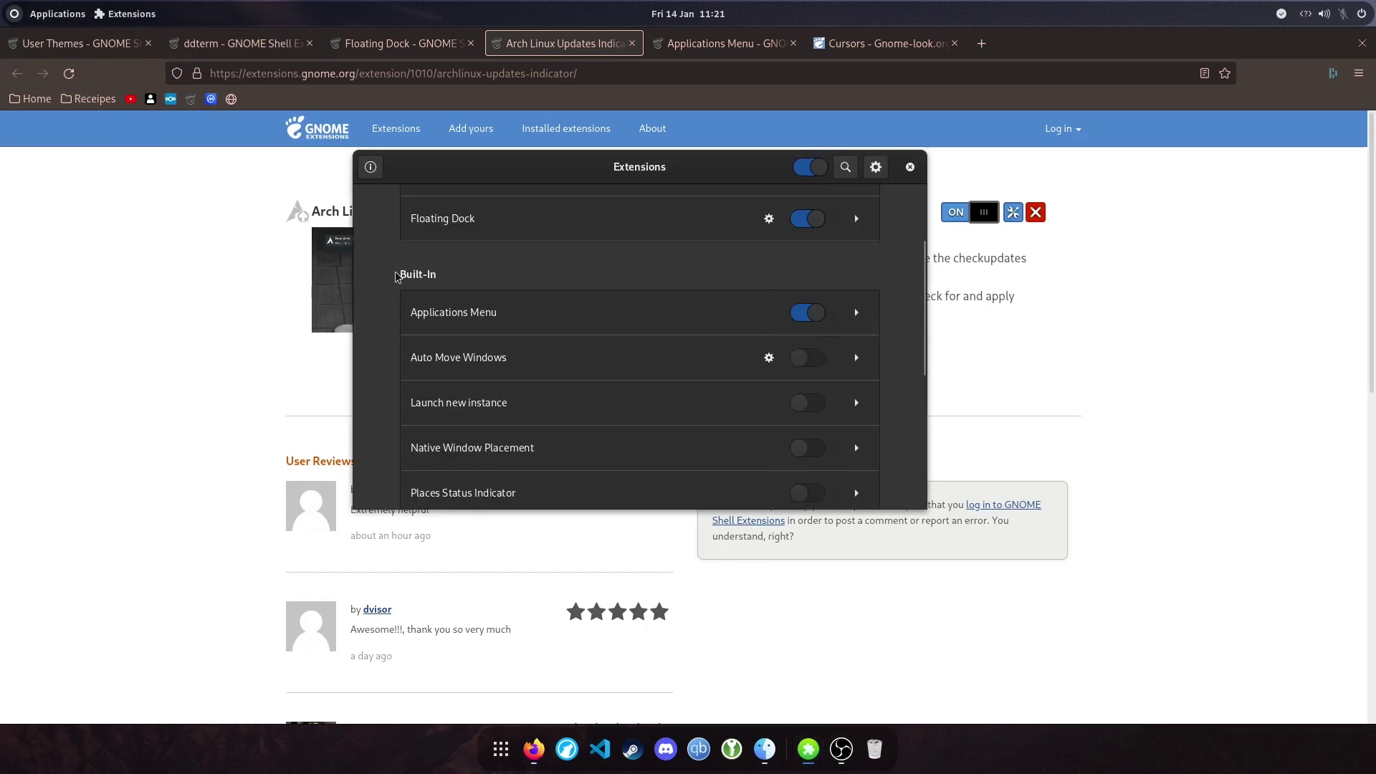
click(817, 315)
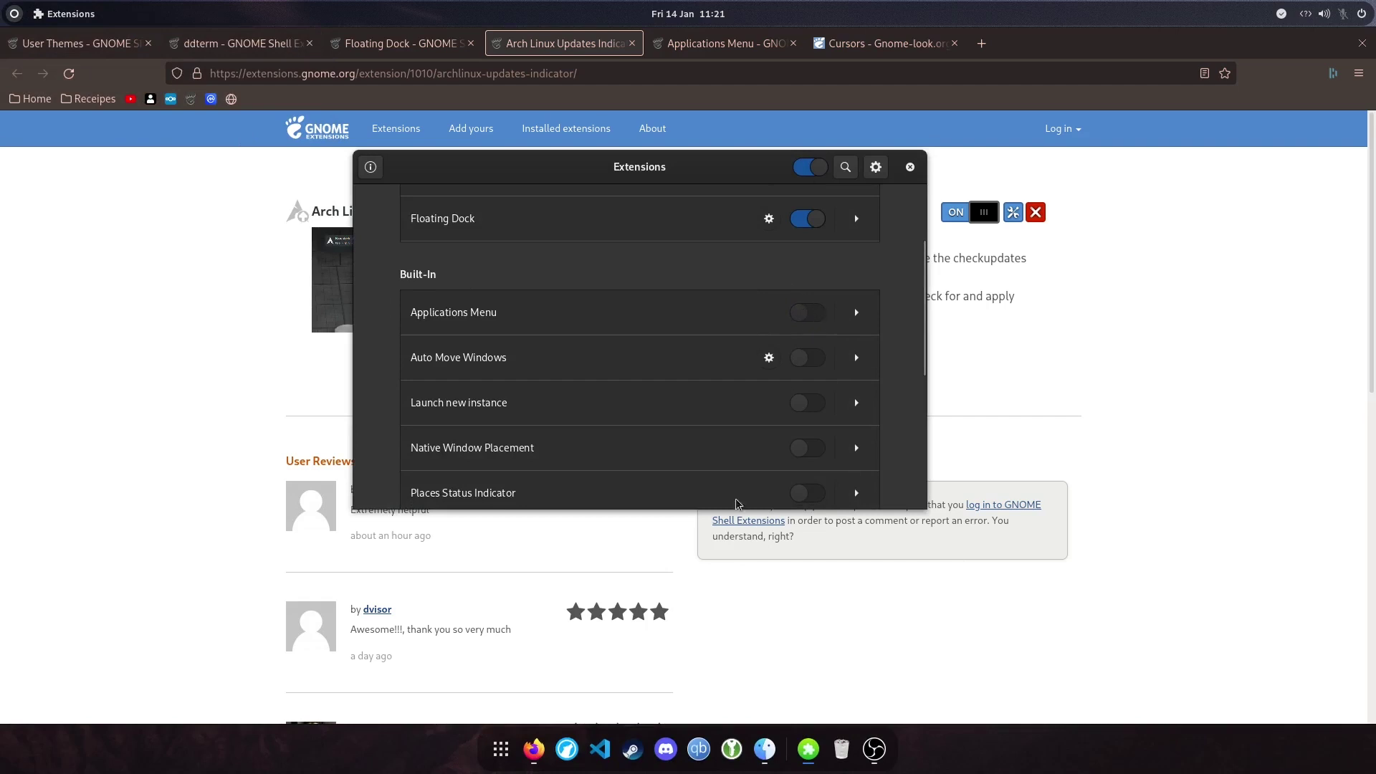
click(808, 312)
click(57, 13)
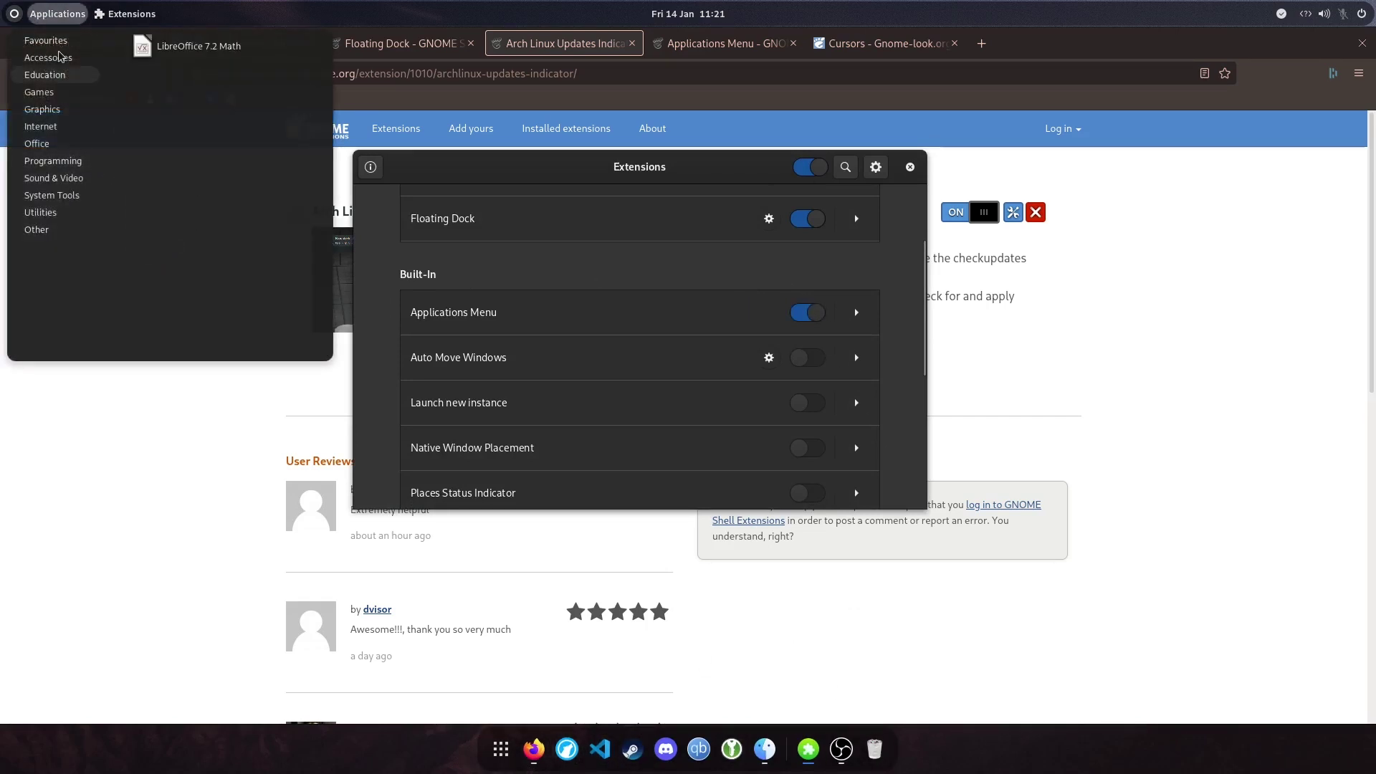
mouse_move(62, 146)
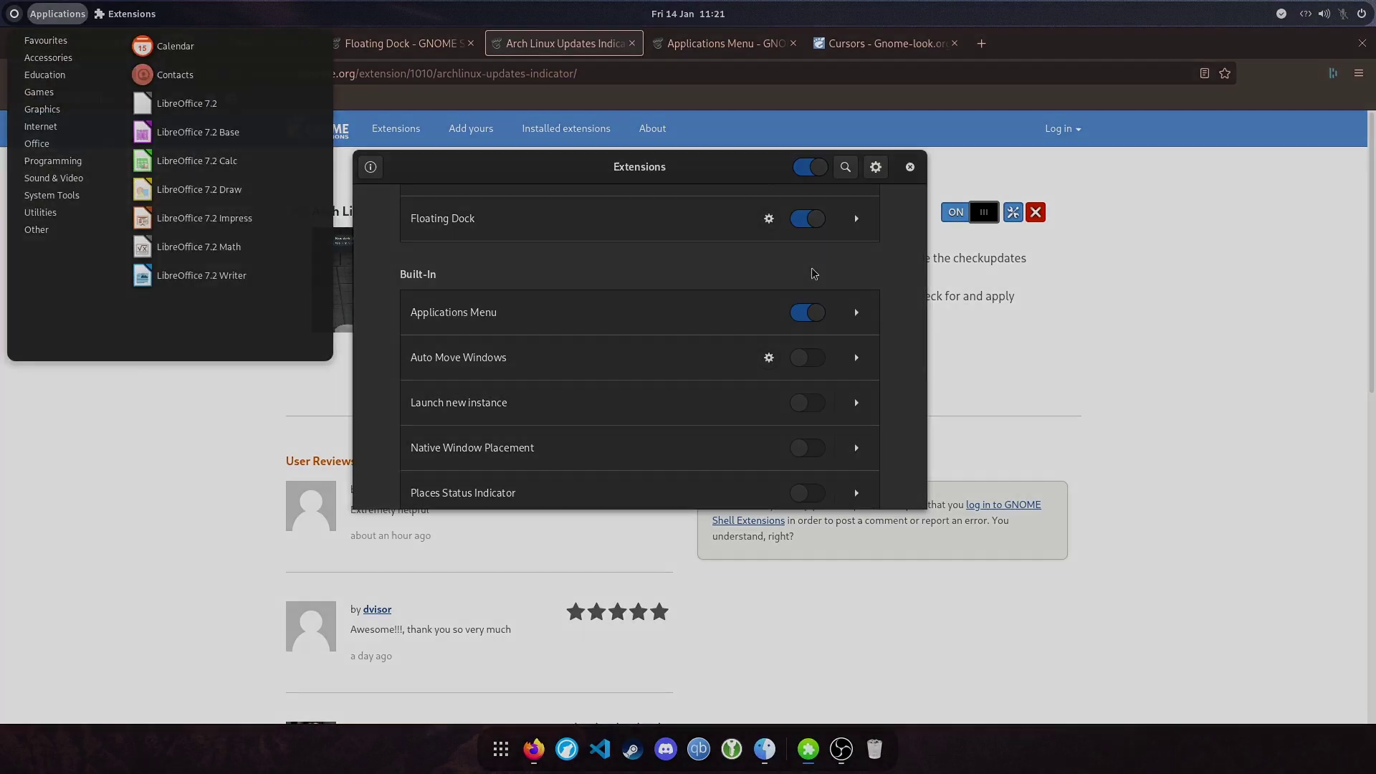